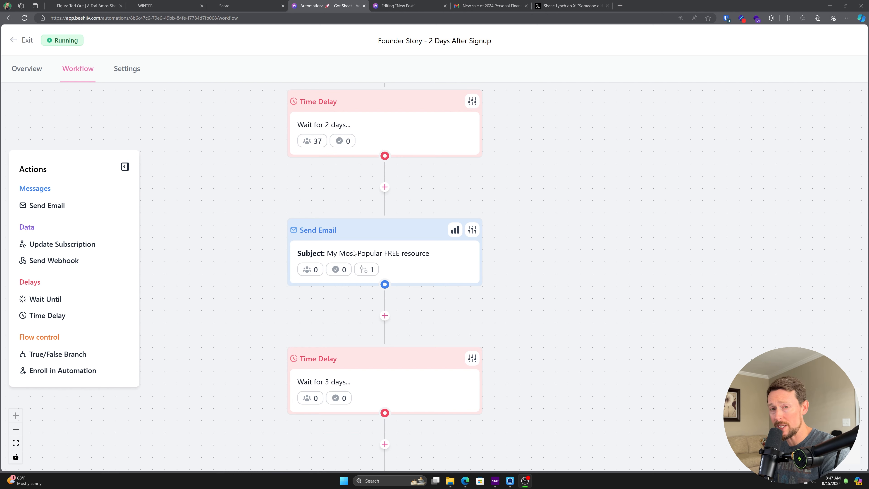
Review the workflow's sequence of emails and time delays, from the 2-day delay down to the final email.
scroll(354, 253, "down", 7)
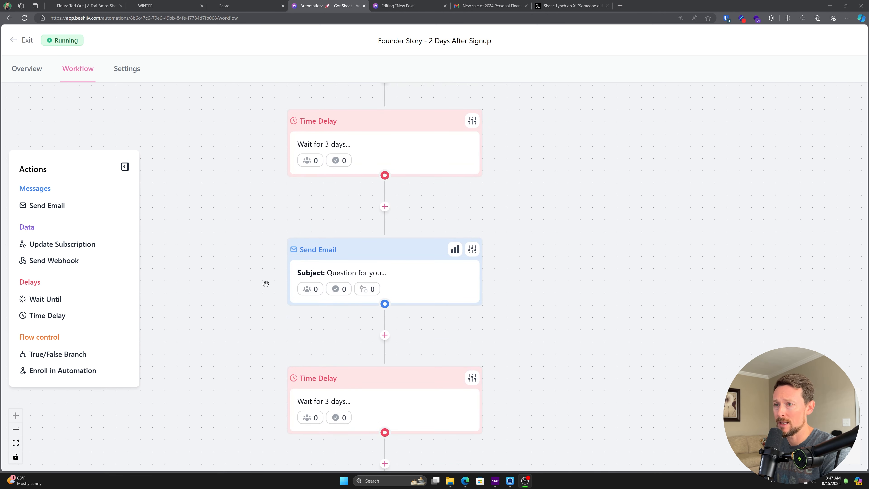
scroll(310, 223, "down", 7)
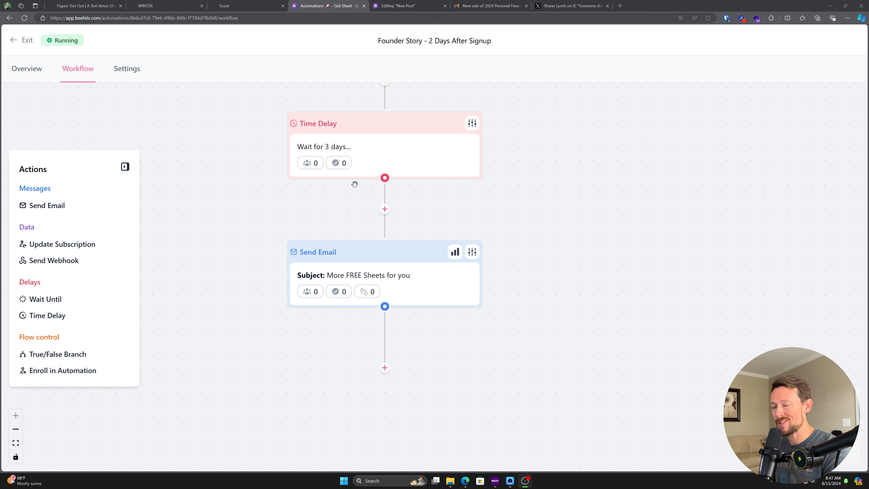
scroll(355, 184, "up", 12)
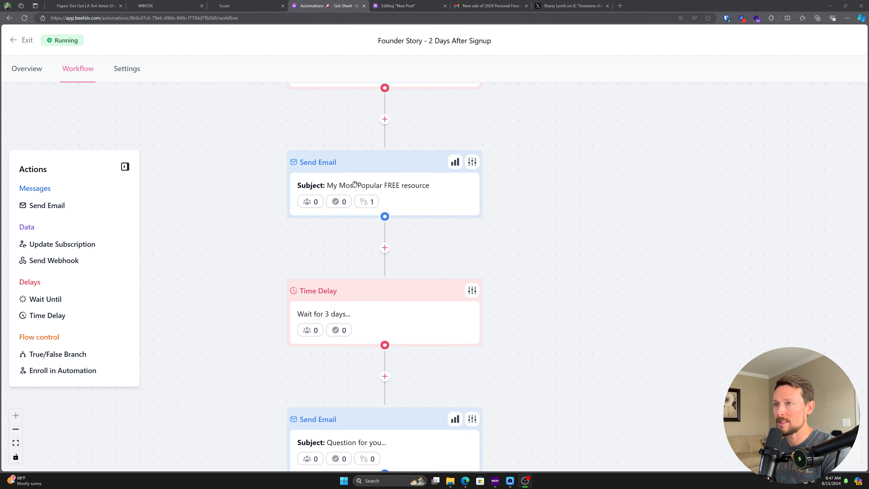
scroll(377, 190, "up", 2)
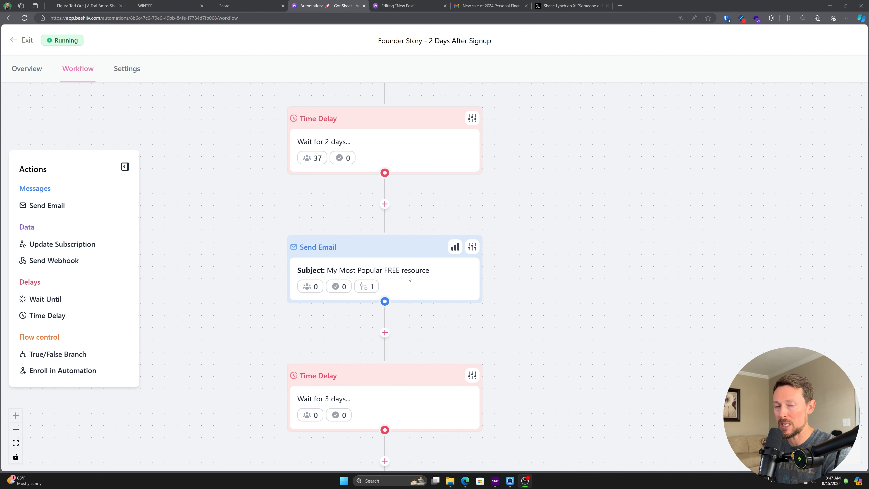
scroll(403, 272, "down", 1)
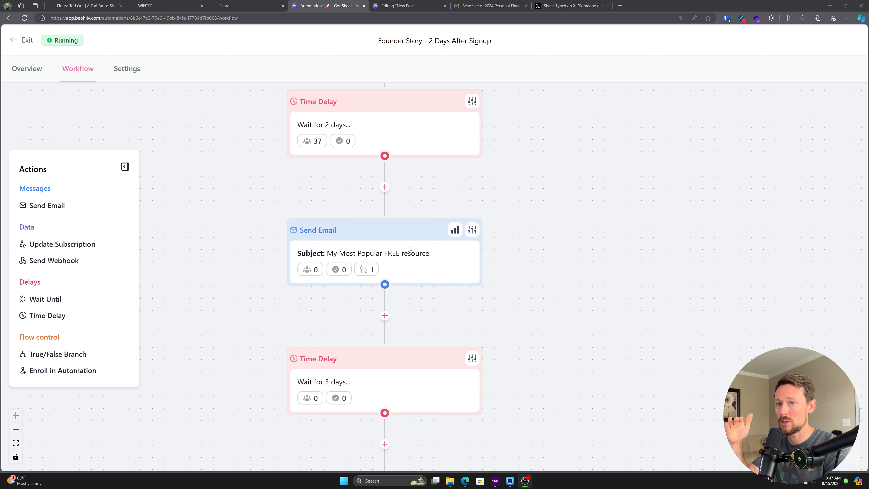
Add a True/False Branch at the end of the workflow, after the "More FREE Sheets for you" email.
left_click_drag(125, 353, 400, 186)
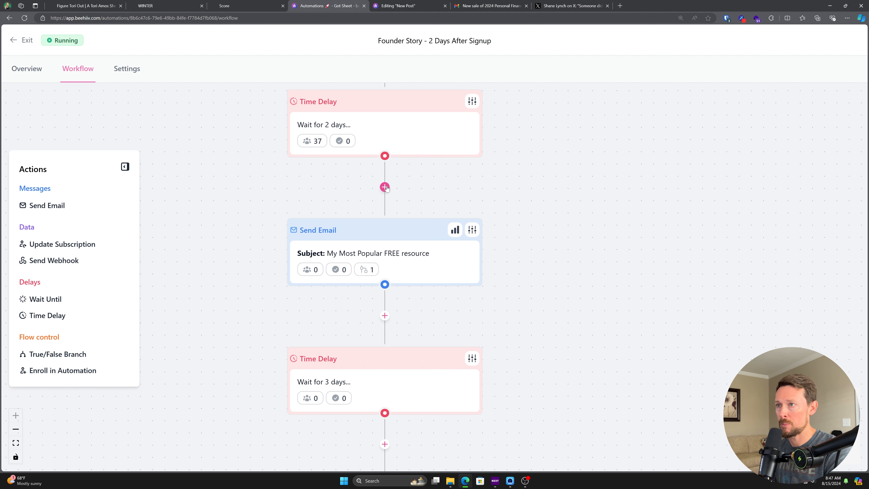
scroll(385, 192, "down", 1)
scroll(398, 235, "down", 20)
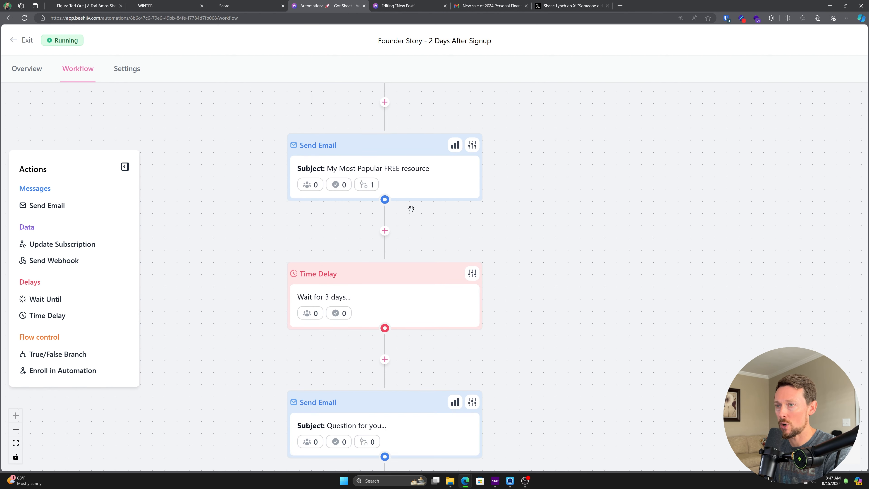
left_click_drag(123, 354, 361, 244)
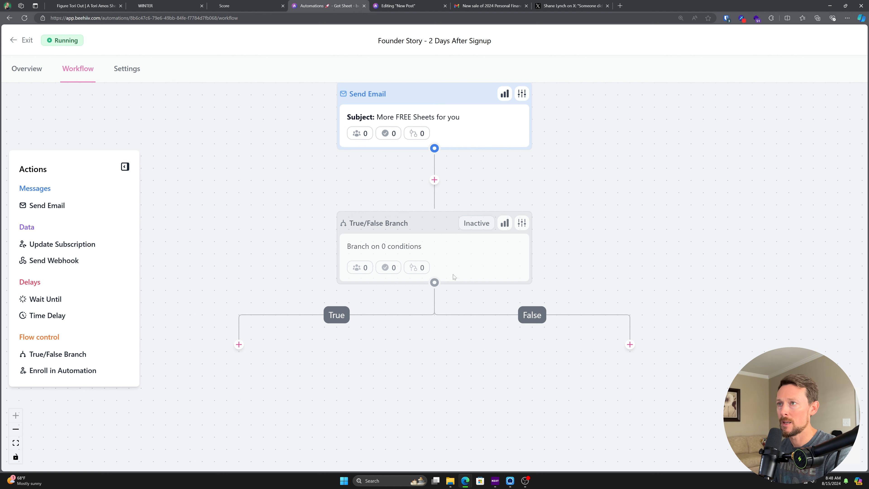
Look at the branch's conditions settings, then delete the True/False Branch from the workflow.
scroll(456, 258, "up", 8)
scroll(461, 262, "up", 3)
scroll(458, 260, "up", 2)
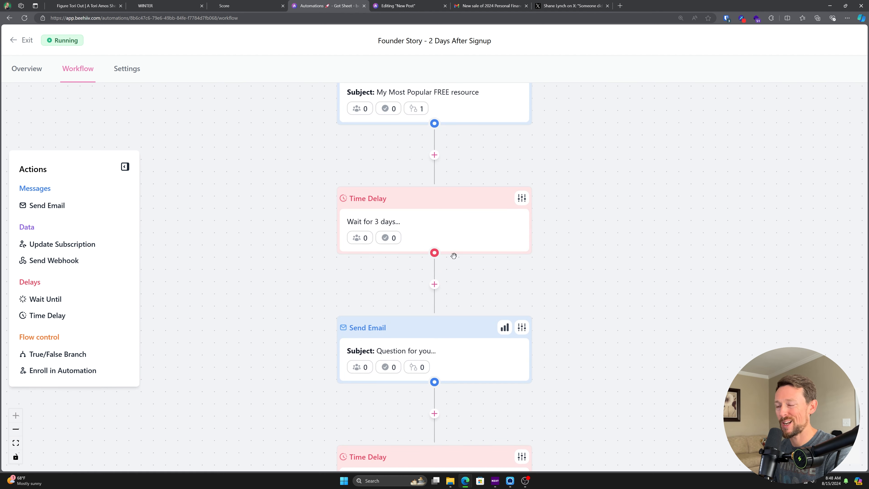
scroll(454, 260, "down", 9)
scroll(407, 340, "down", 5)
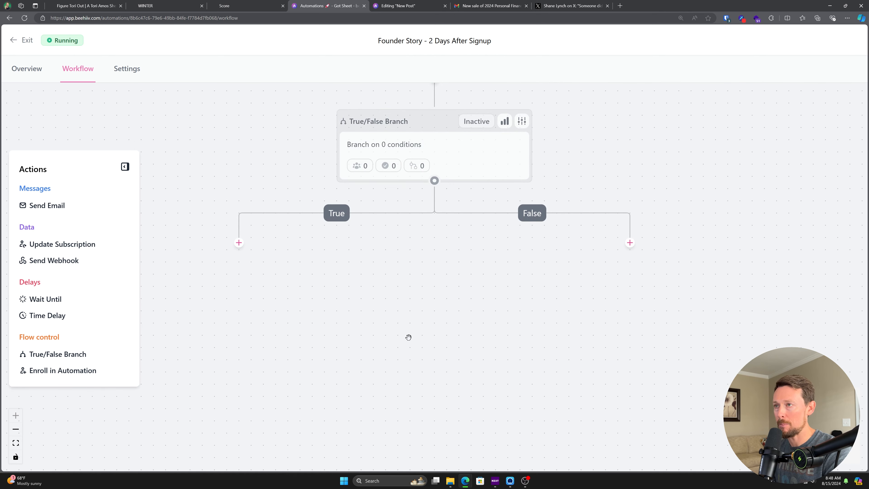
scroll(407, 337, "up", 2)
left_click(527, 205)
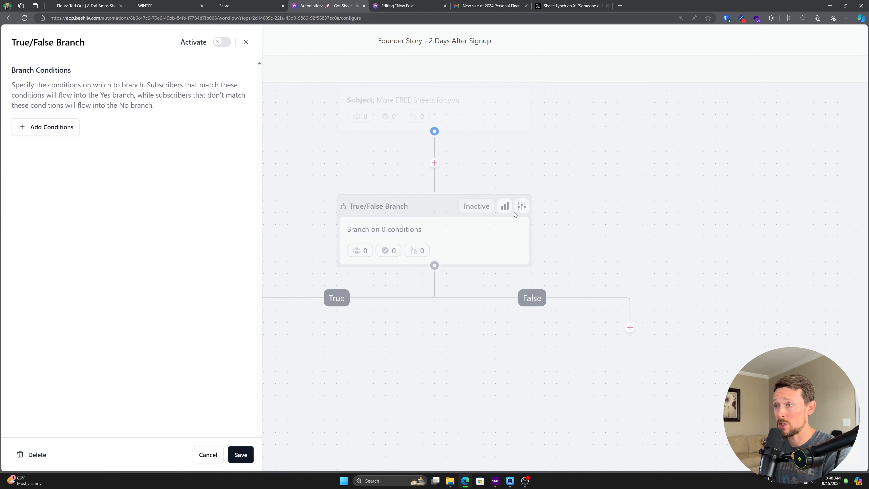
left_click(38, 453)
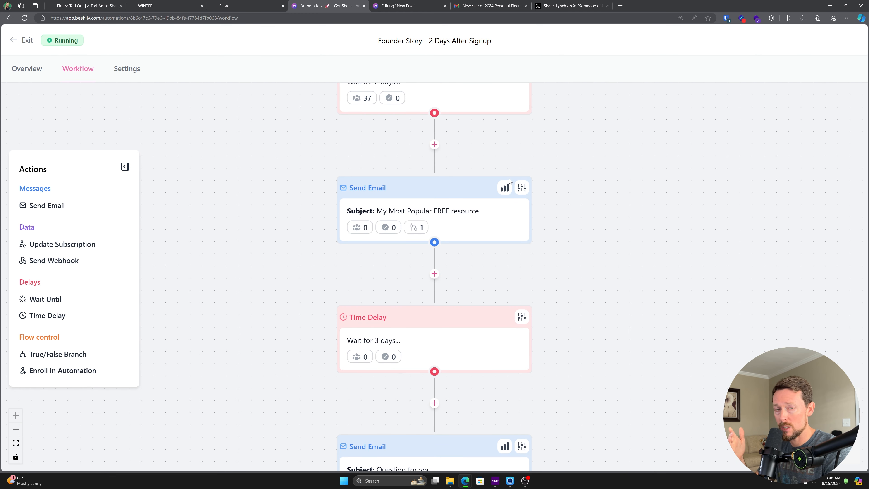
Open the step conditions of the "My Most Popular FREE resource" email for editing.
mouse_move(414, 230)
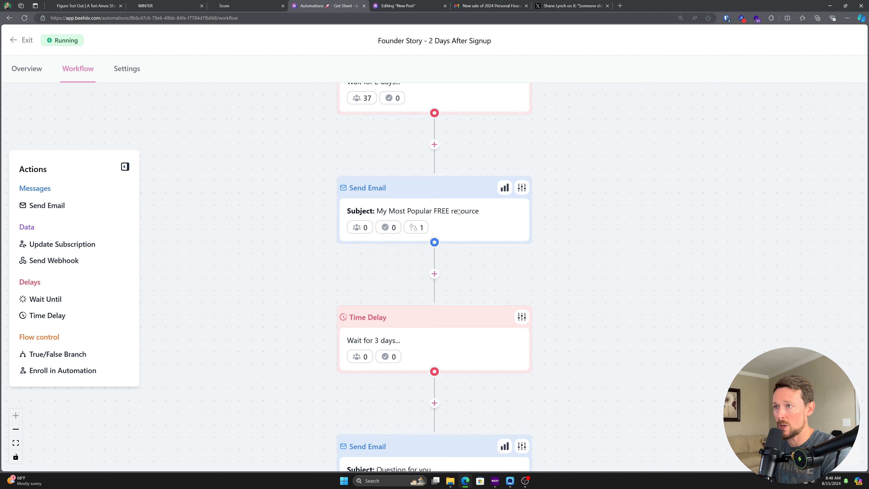
scroll(508, 174, "up", 2)
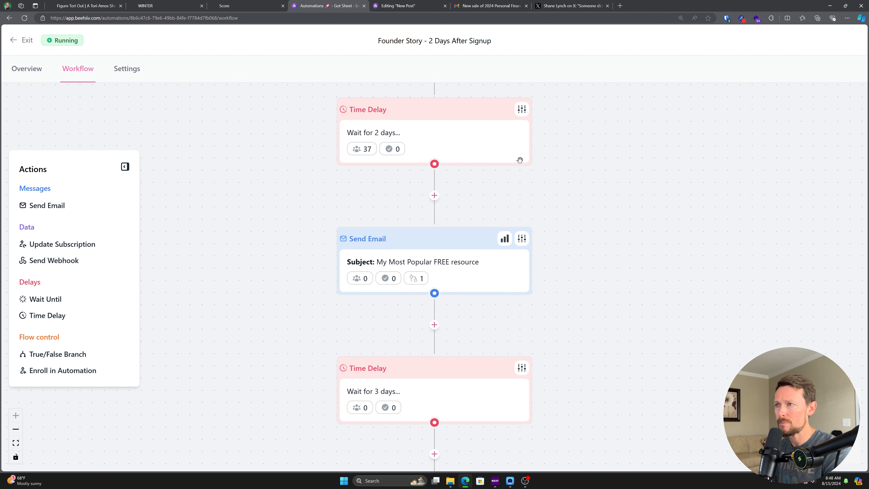
key("ctrl+plus")
key("ctrl+plus")
scroll(550, 208, "right", 8)
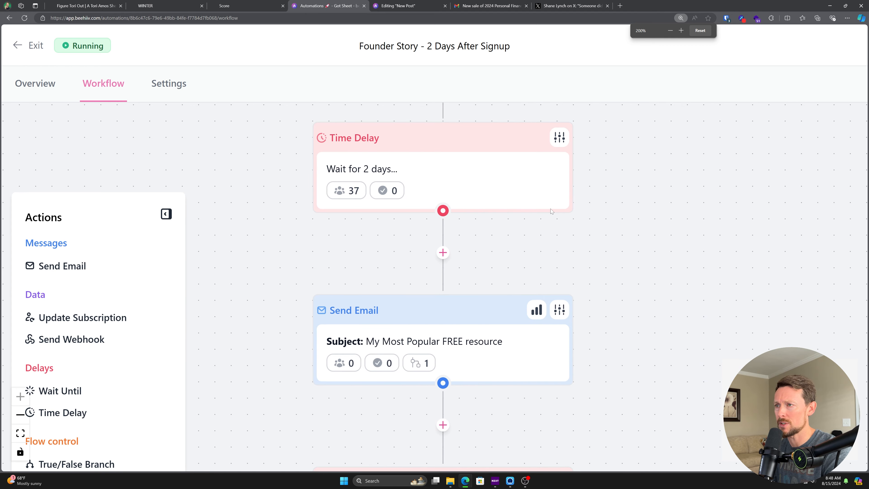
scroll(551, 209, "right", 1)
scroll(454, 225, "down", 1)
scroll(453, 225, "down", 5)
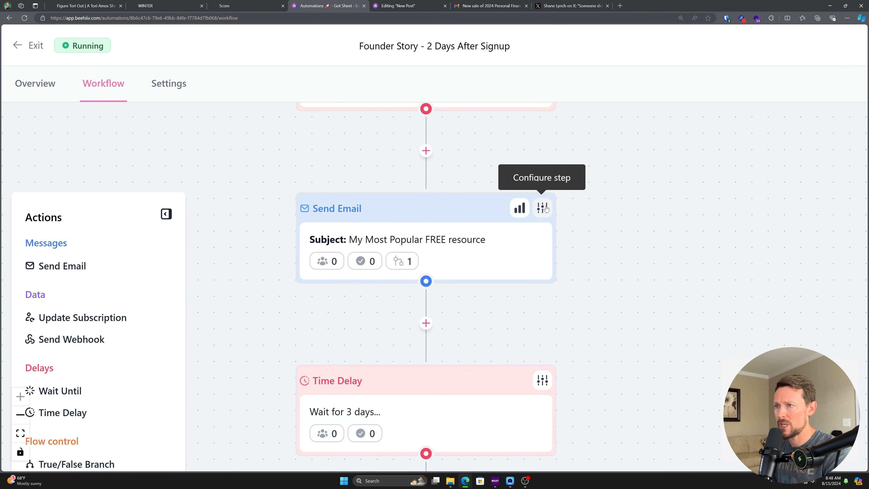
left_click(545, 208)
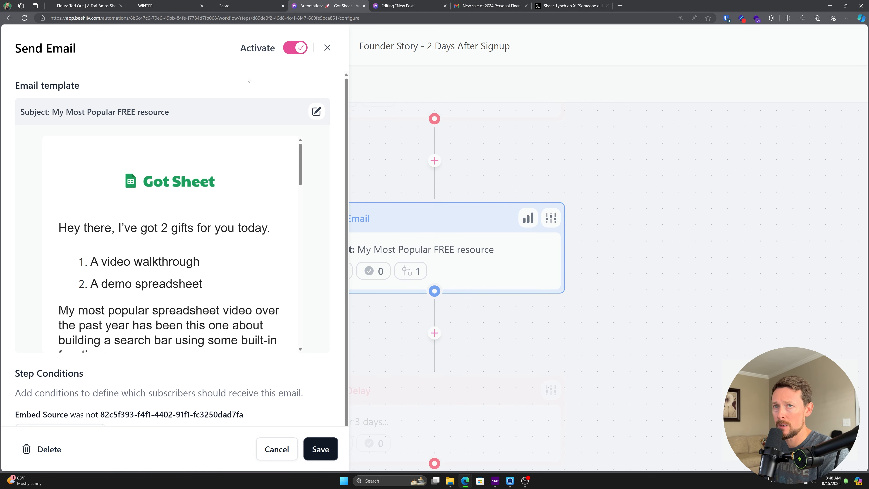
scroll(64, 307, "down", 10)
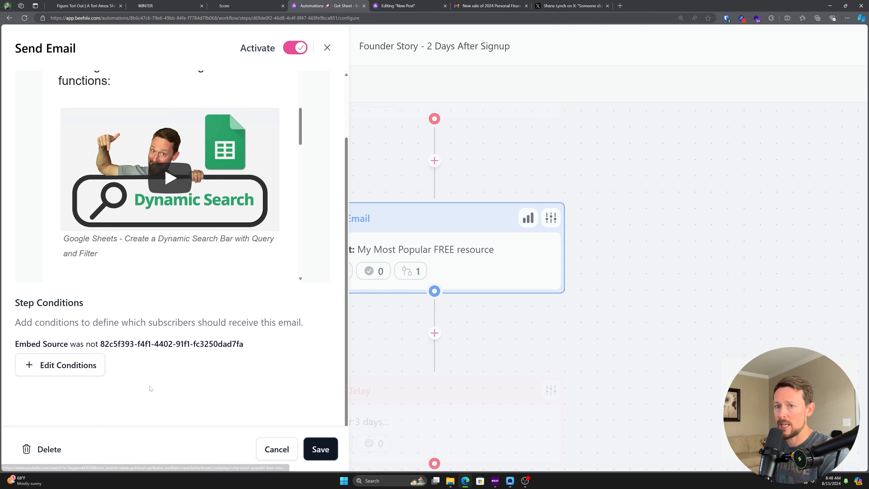
left_click(53, 363)
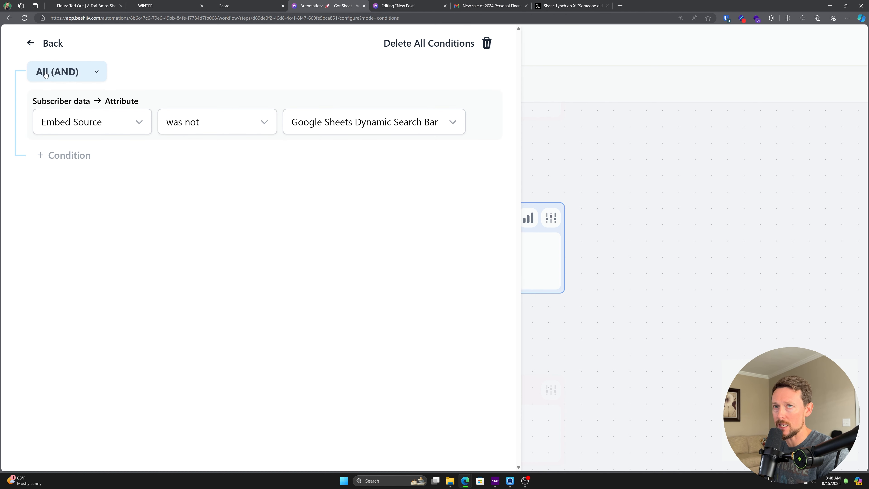
Inspect the Embed Source condition's attribute and source options, keep "was not Google Sheets Dynamic Search Bar", and save the email step.
left_click(68, 127)
left_click(88, 291)
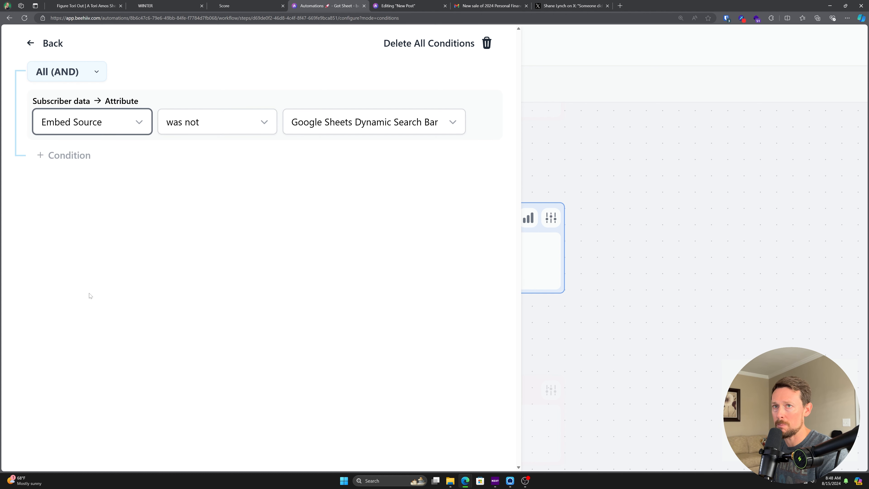
left_click(387, 127)
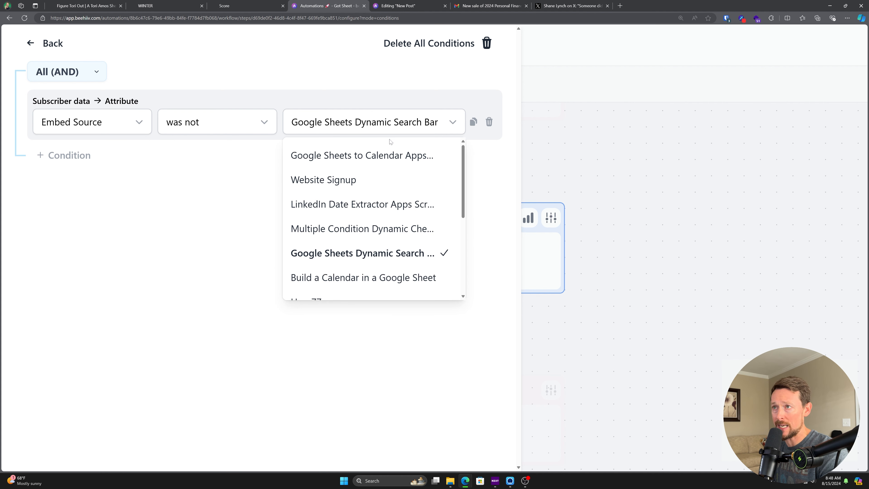
left_click(394, 86)
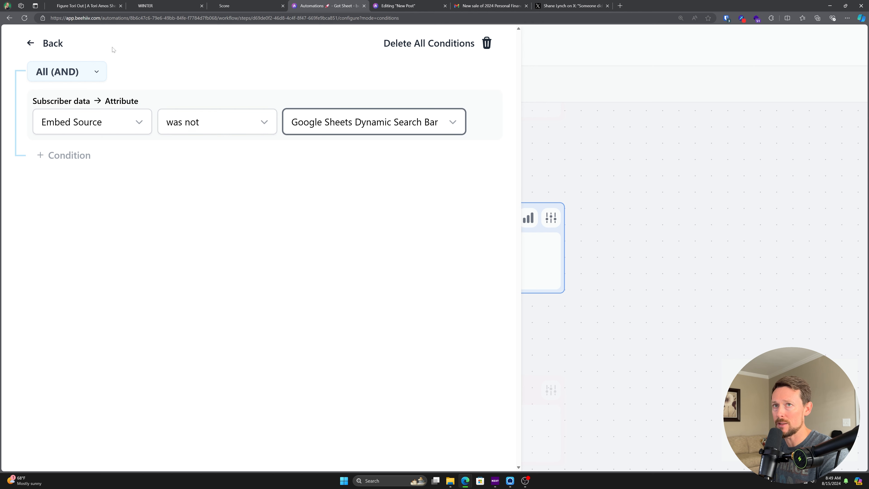
left_click(51, 44)
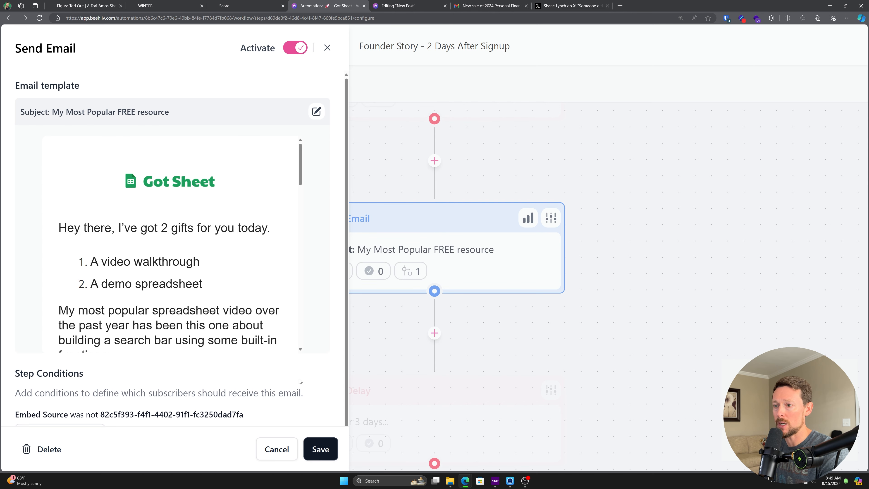
left_click(322, 449)
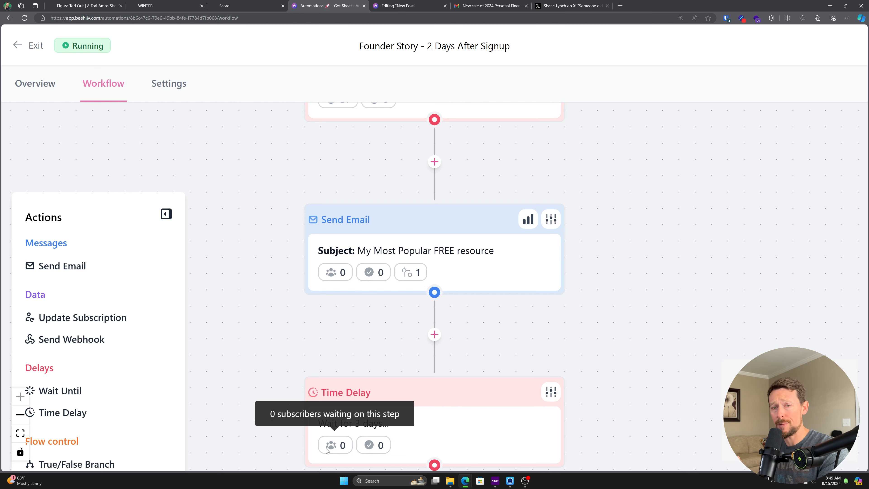
Examine the emails and delays around the conditional email, from the coffee story email to "Question for you...".
scroll(441, 281, "down", 2)
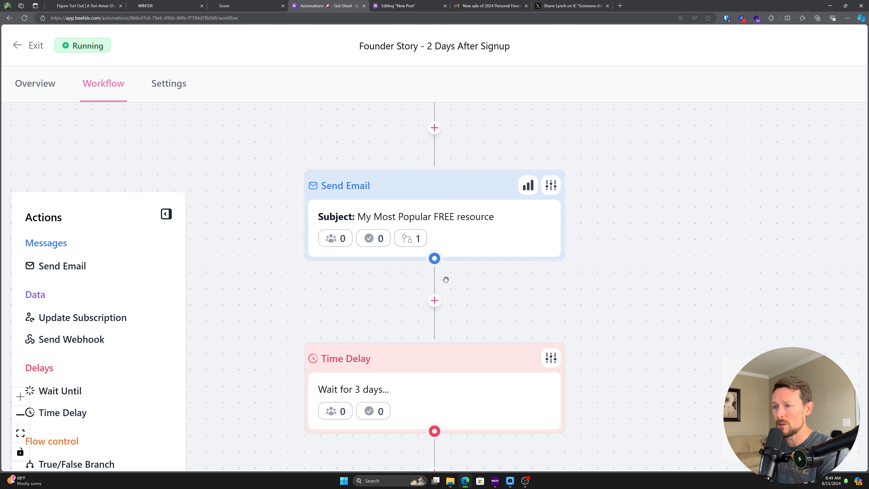
scroll(446, 279, "down", 2)
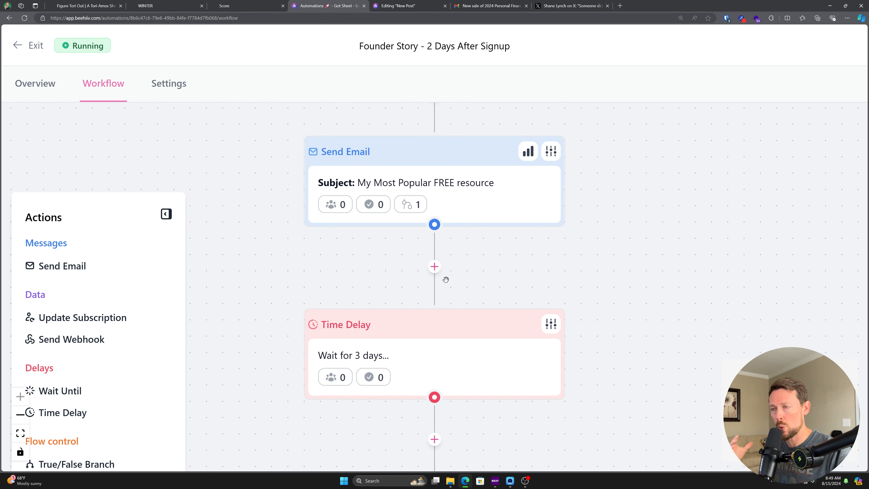
scroll(446, 279, "up", 10)
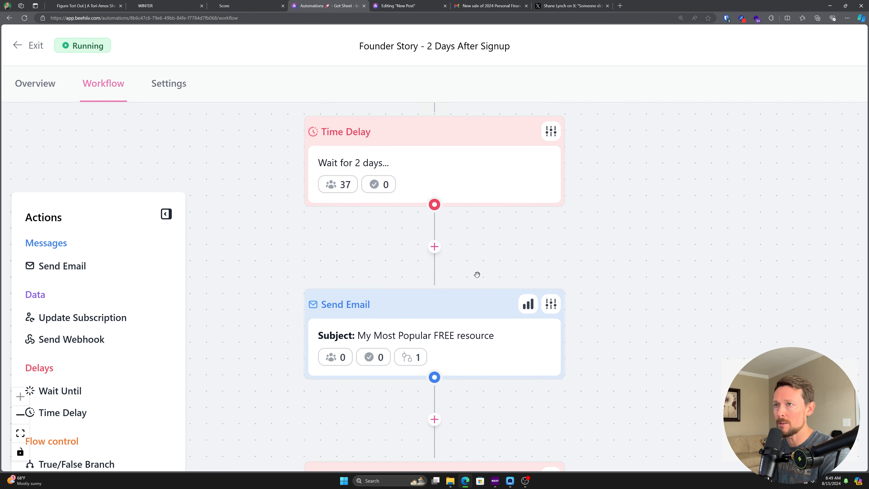
scroll(405, 194, "up", 3)
scroll(412, 240, "up", 4)
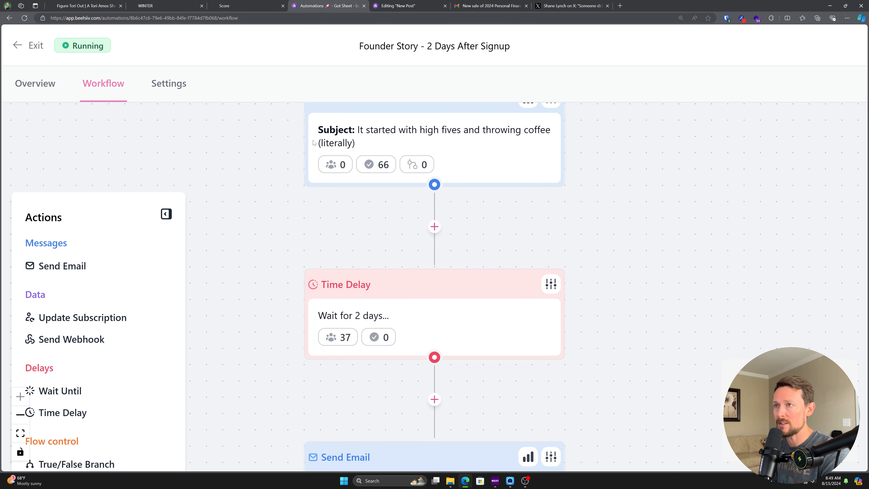
scroll(423, 254, "down", 9)
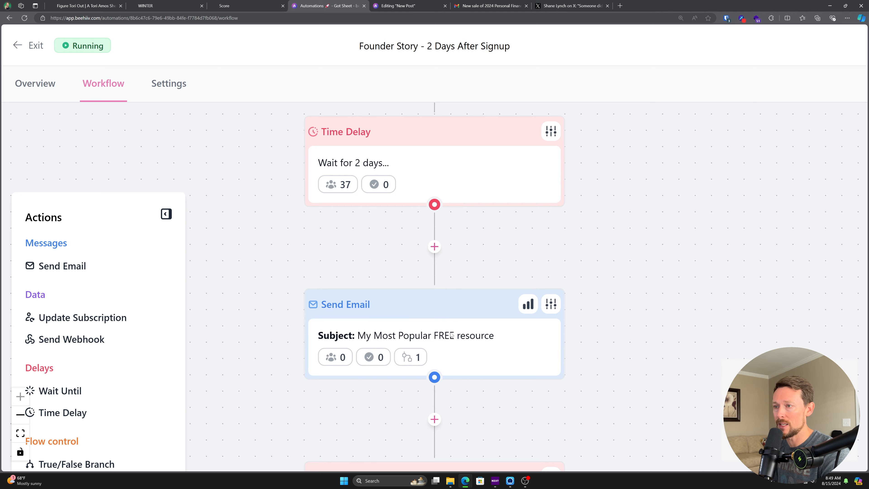
scroll(452, 335, "down", 8)
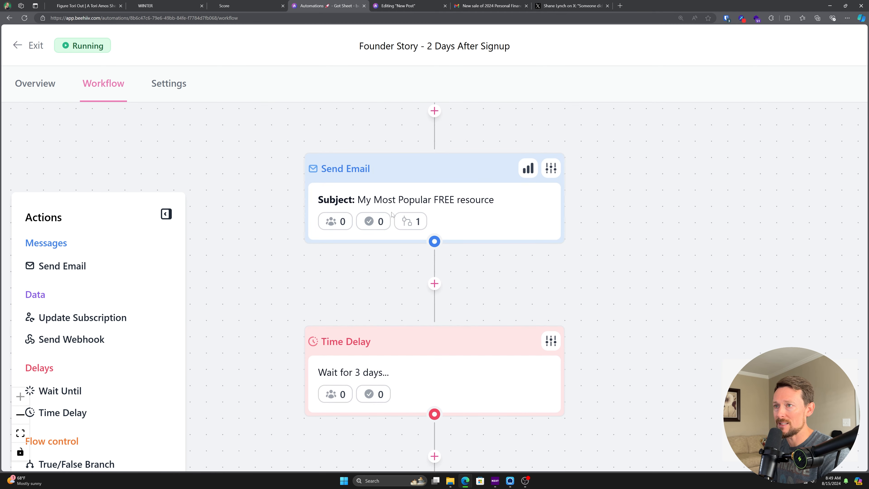
scroll(417, 187, "down", 3)
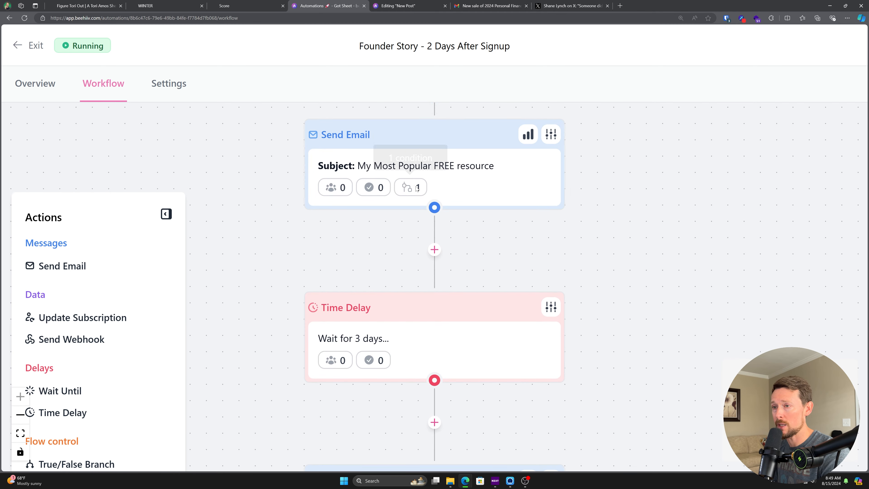
scroll(306, 301, "down", 7)
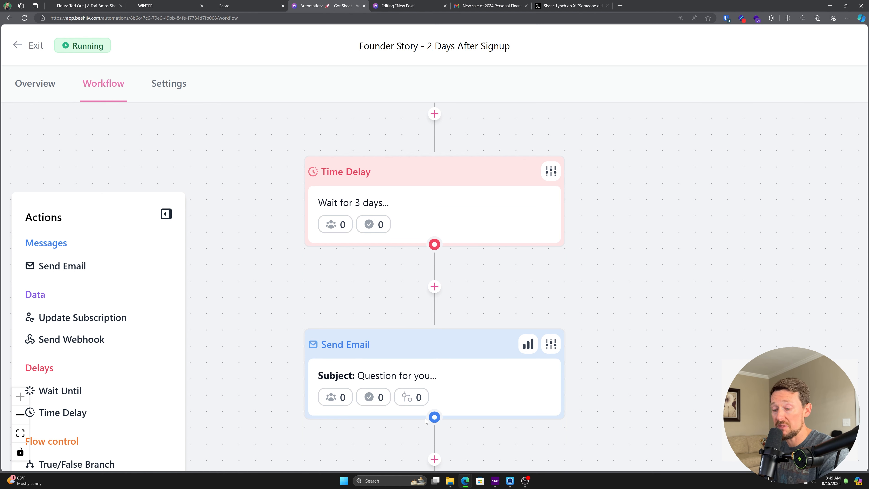
Open the "My Most Popular FREE resource" email template in the email editor.
scroll(461, 325, "up", 10)
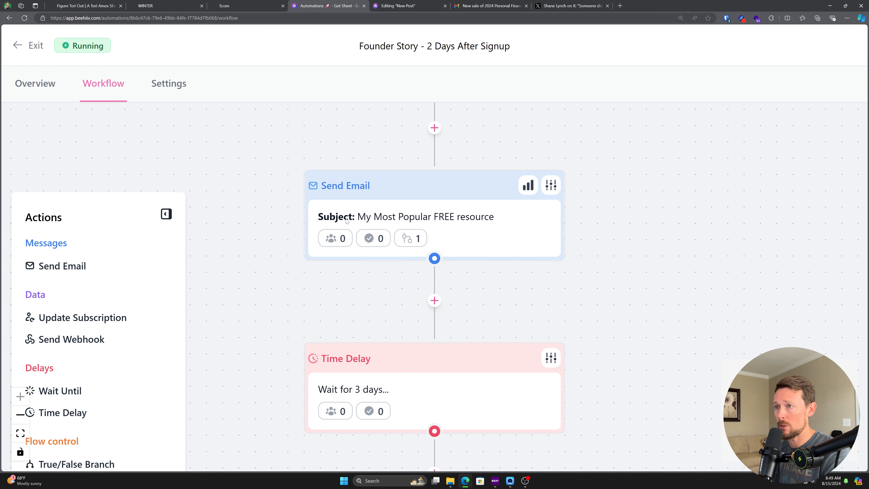
left_click(550, 185)
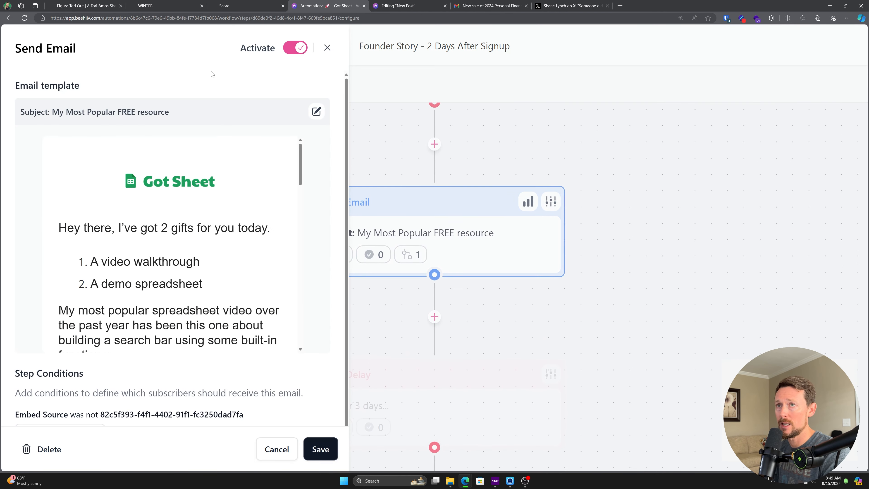
left_click(313, 112)
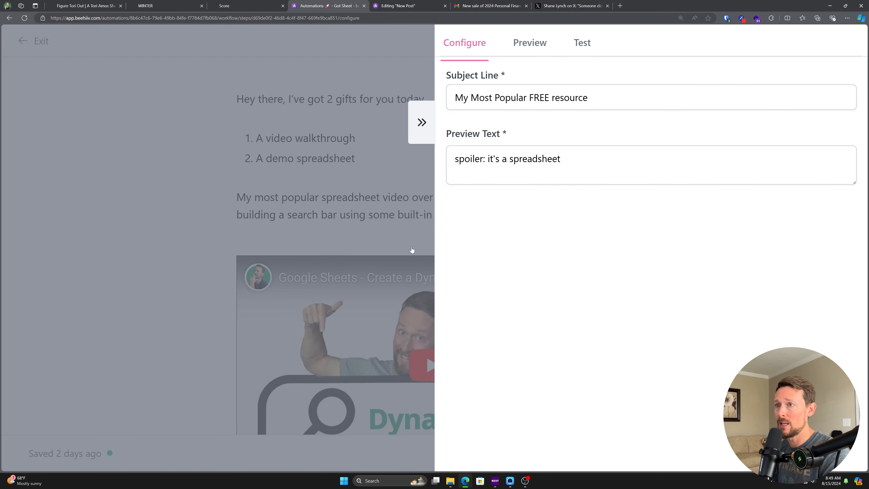
Review the body of the "My Most Popular FREE resource" email, leave the editor and close the email step's settings.
left_click(411, 249)
scroll(363, 216, "down", 5)
scroll(368, 232, "up", 5)
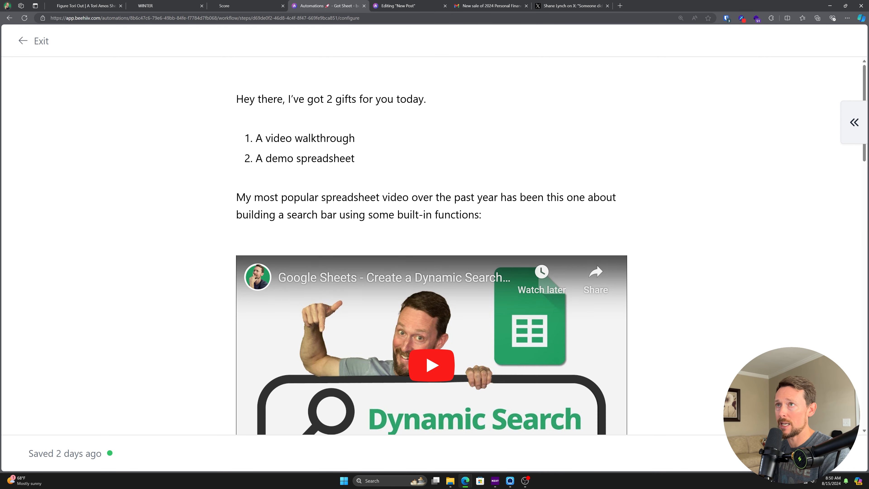
left_click(28, 41)
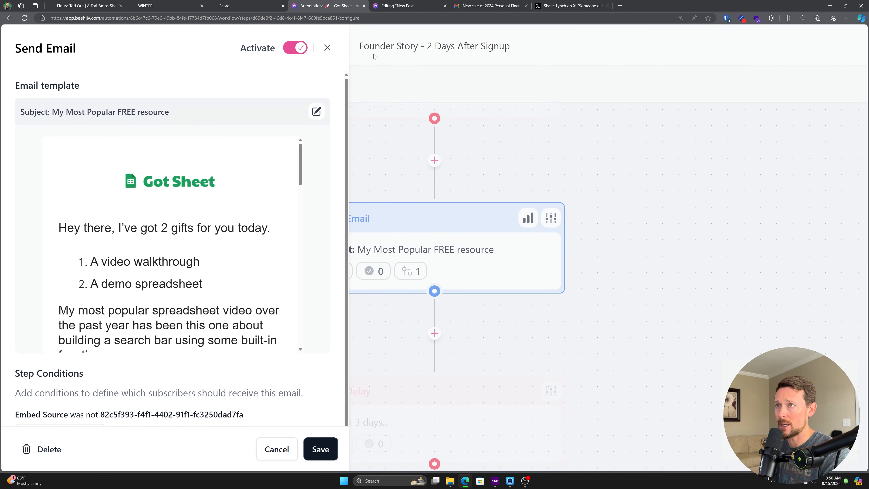
left_click(327, 47)
Compare the email copies kept in the "New Post" draft with the remaining emails and delays in the workflow.
left_click(398, 6)
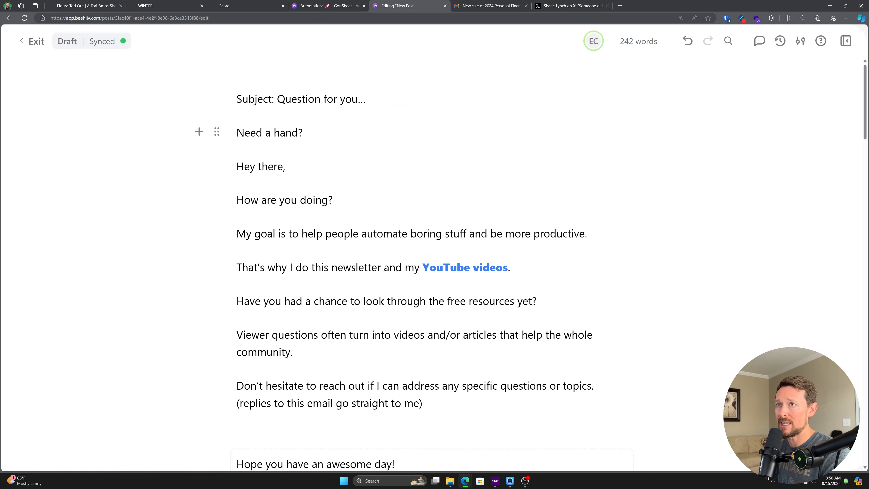
scroll(368, 133, "down", 15)
scroll(368, 133, "down", 16)
scroll(368, 232, "down", 12)
key("ctrl+shift+Tab")
scroll(441, 246, "down", 3)
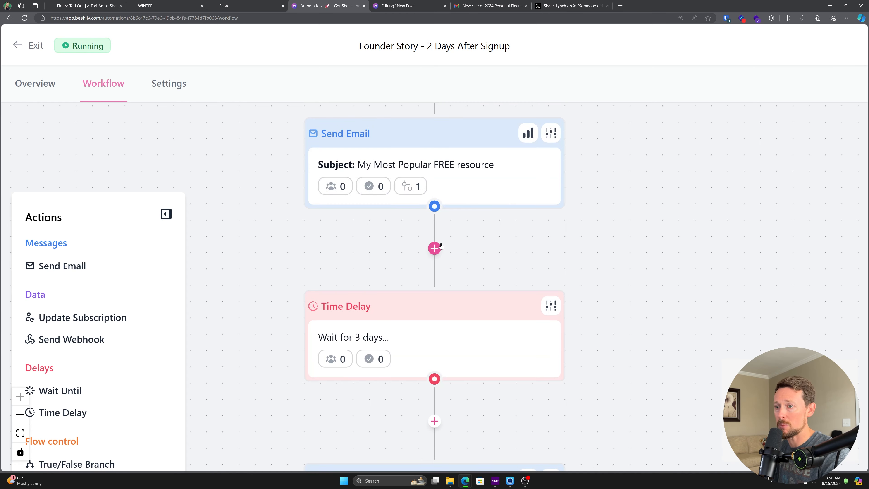
scroll(441, 245, "down", 6)
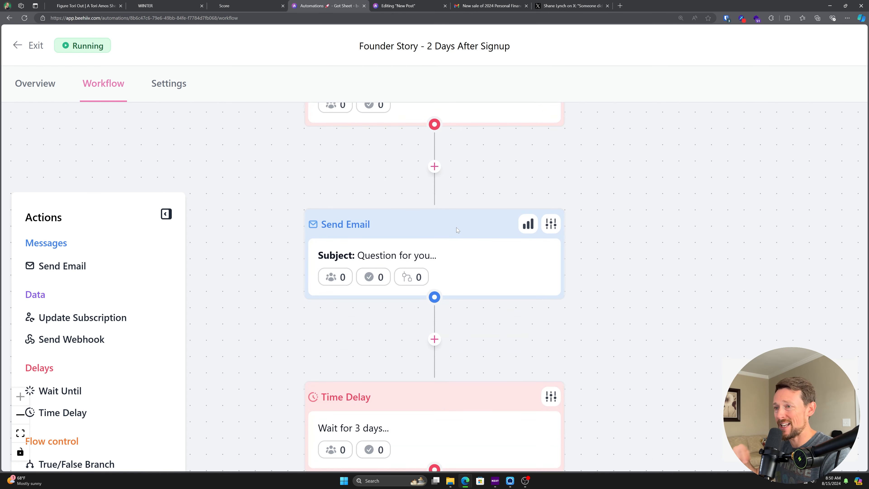
key("ctrl+Tab")
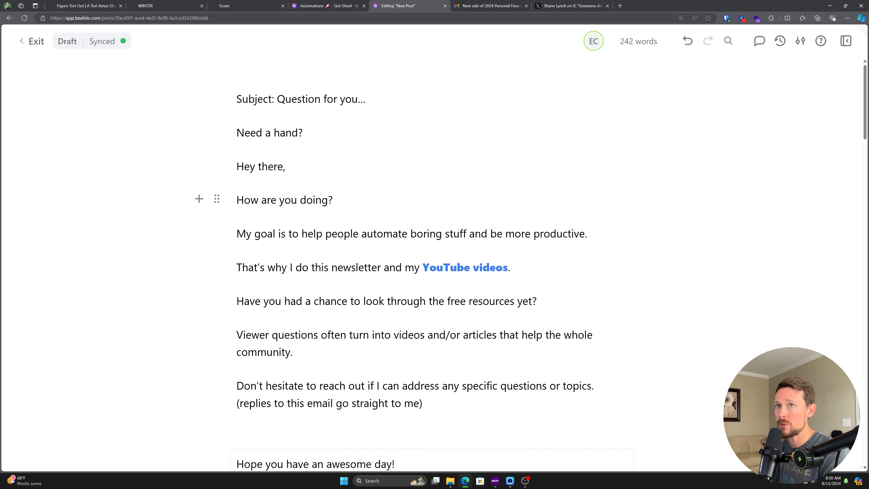
left_click(845, 41)
left_click(840, 41)
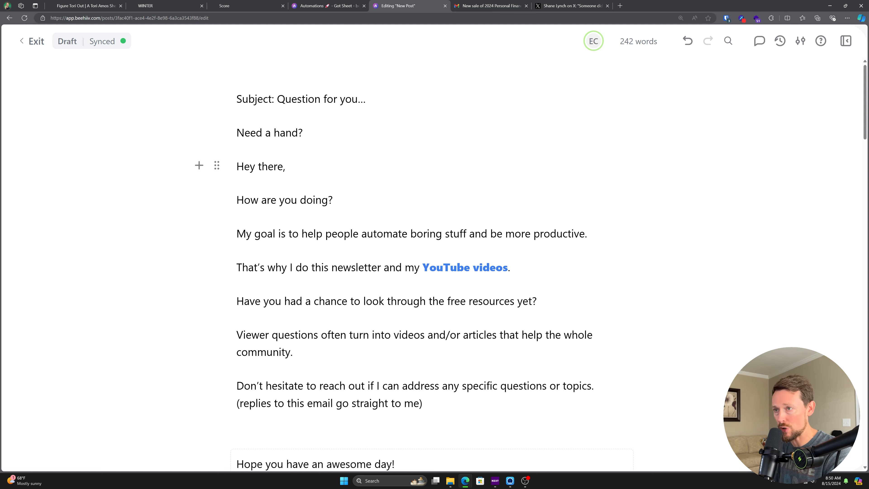
scroll(434, 266, "down", 4)
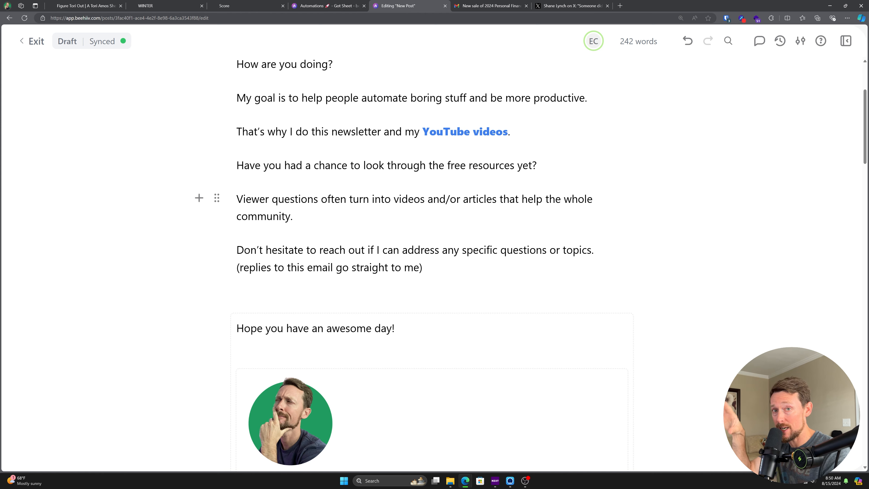
Delete the "More FREE Sheets for you" email step at the end of the Founder Story workflow.
left_click(362, 4)
scroll(382, 205, "down", 10)
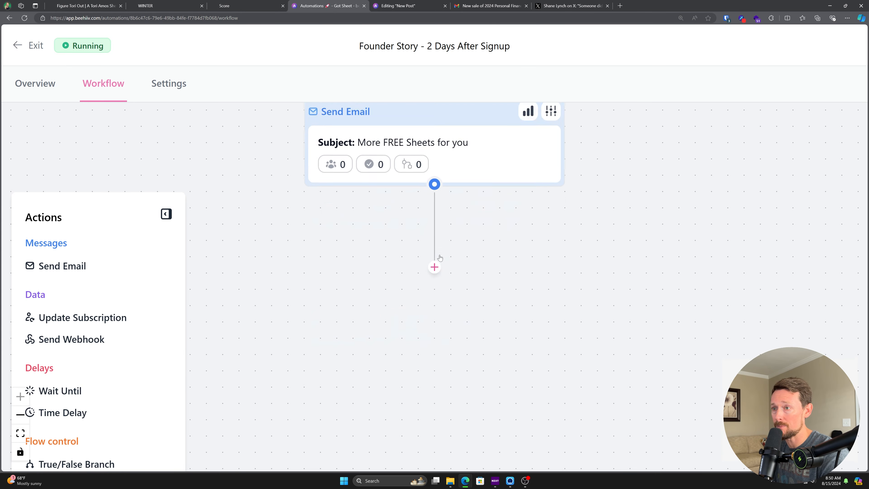
scroll(497, 210, "up", 3)
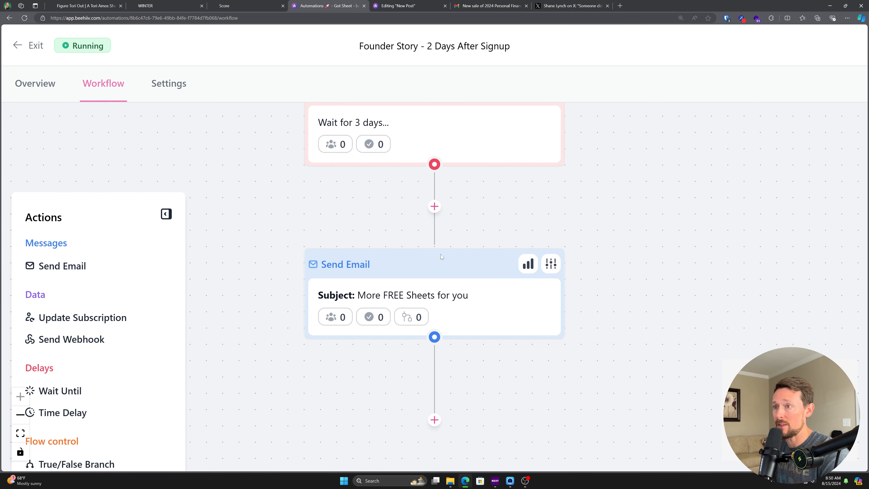
left_click(551, 263)
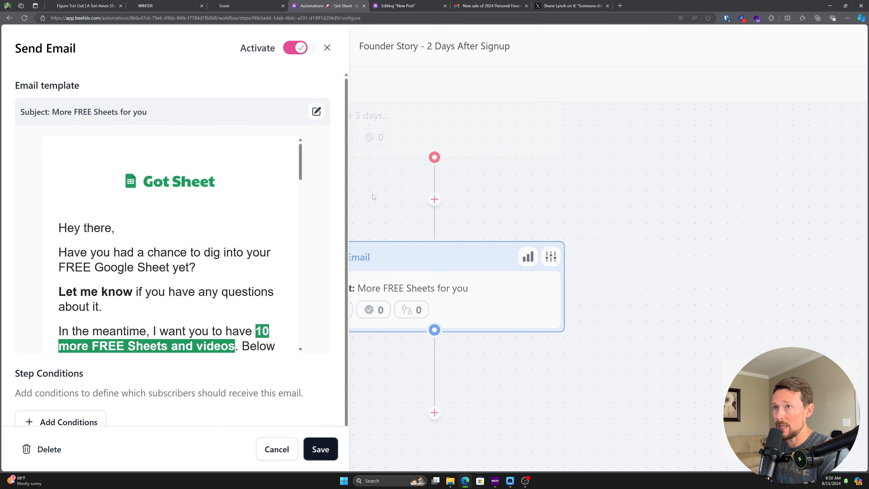
left_click(46, 456)
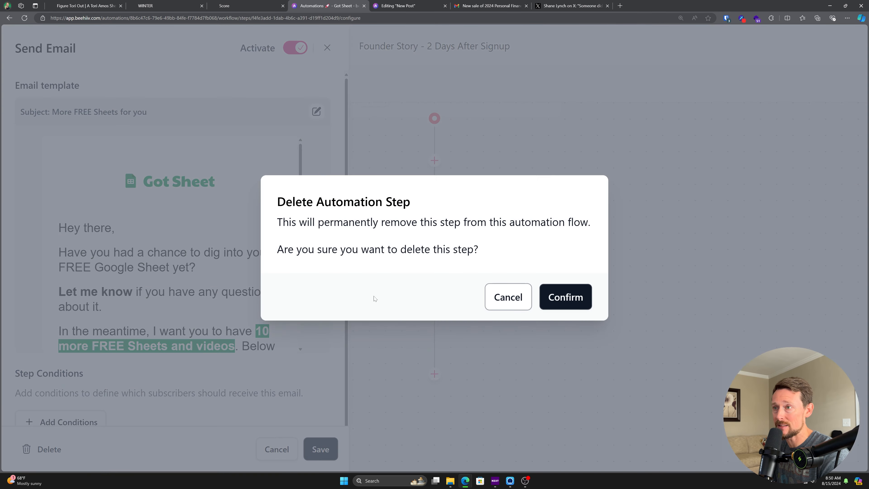
left_click(581, 299)
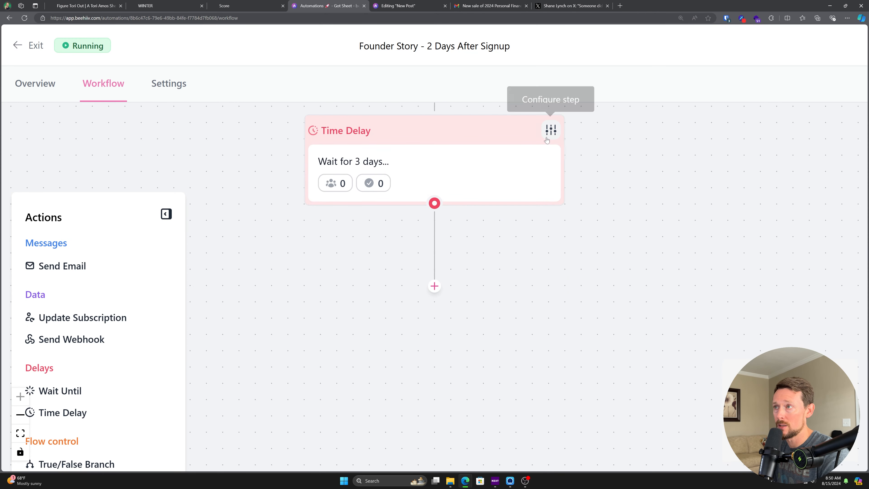
Delete the 3-day time delay that follows the "Question for you..." email.
left_click(547, 137)
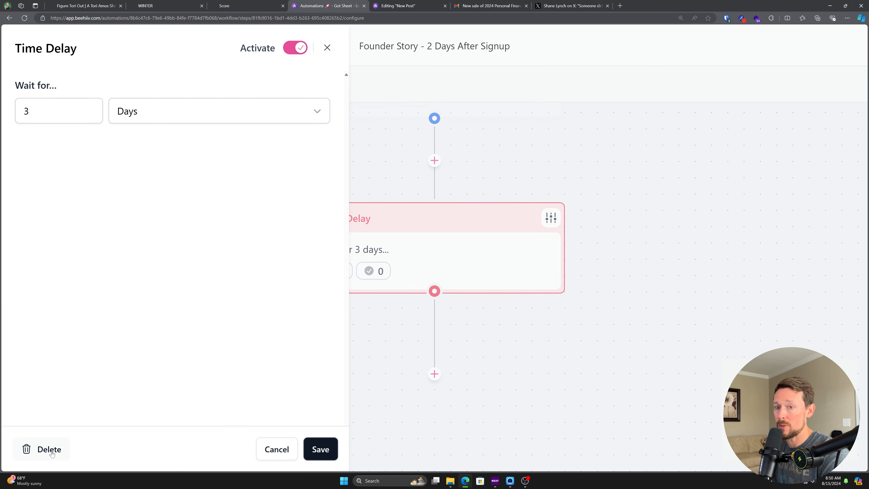
left_click(49, 450)
left_click(546, 305)
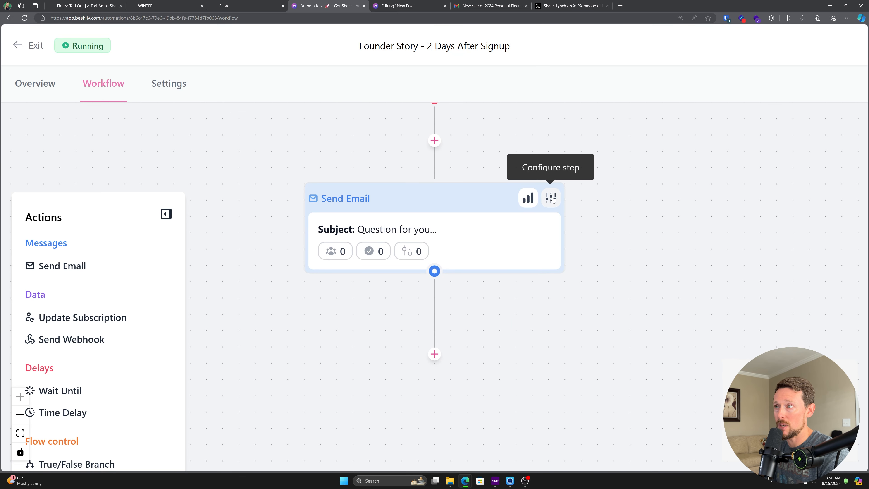
Delete the "Question for you..." email step from the workflow.
left_click(551, 196)
left_click(47, 443)
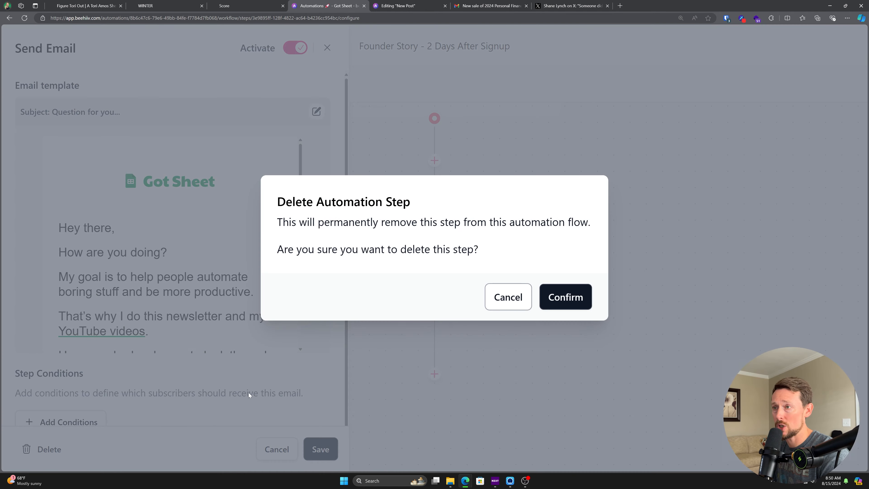
left_click(564, 297)
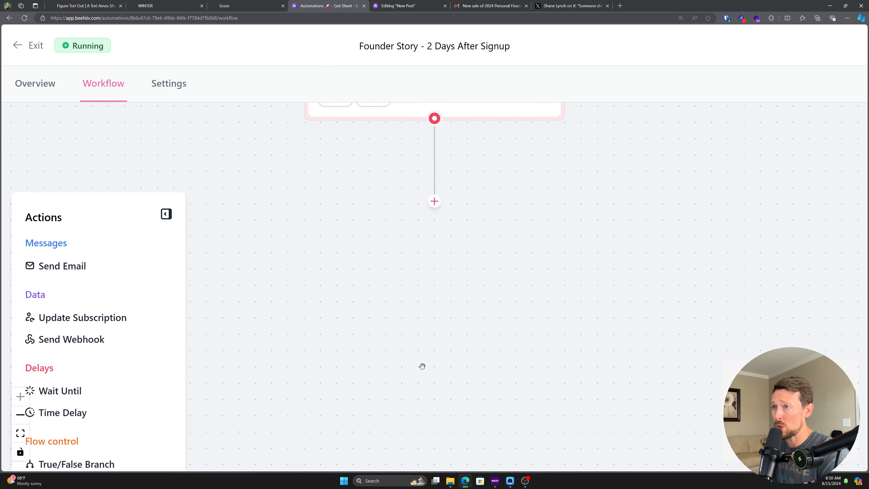
Delete the 3-day time delay that follows the "My Most Popular FREE resource" email.
scroll(434, 337, "up", 2)
scroll(434, 269, "up", 5)
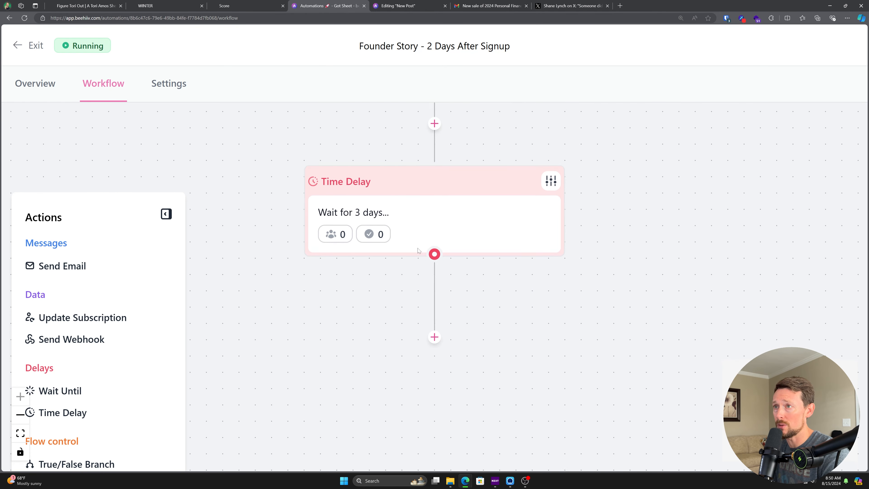
left_click(550, 301)
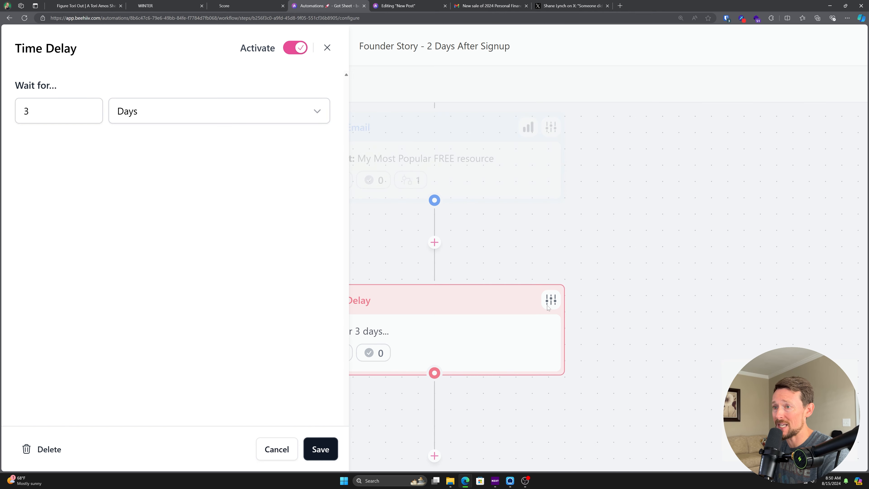
left_click(37, 452)
left_click(561, 292)
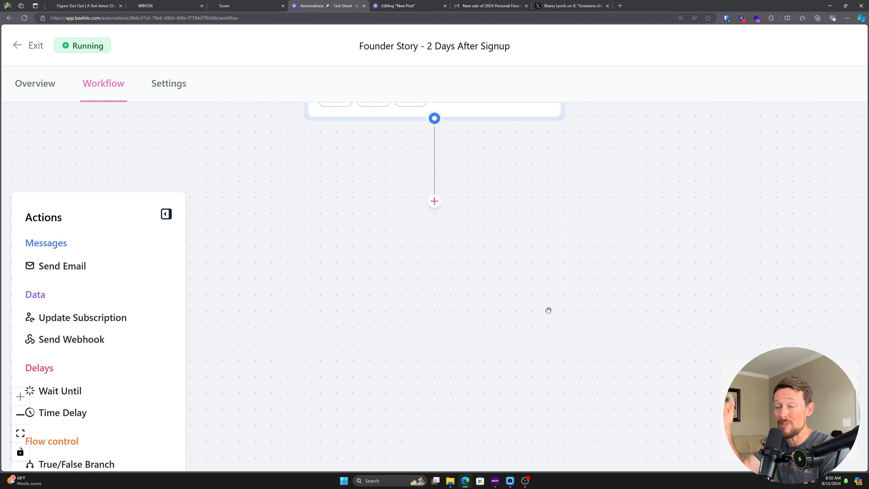
Examine the end of the workflow around the 2-day delay and the "My Most Popular FREE resource" email.
scroll(549, 313, "up", 8)
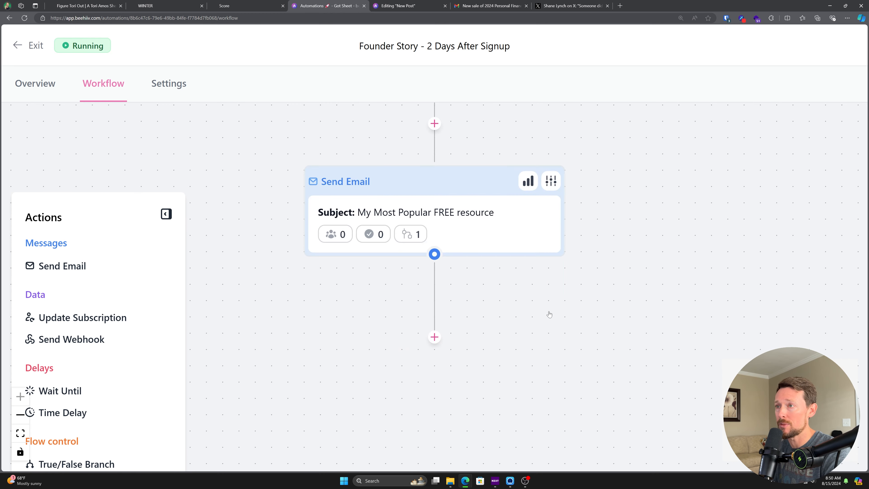
scroll(548, 312, "up", 1)
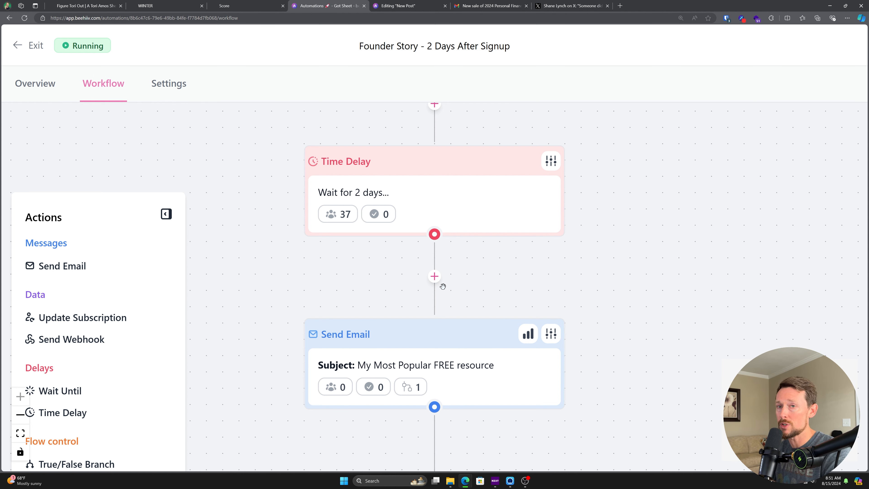
scroll(350, 242, "down", 2)
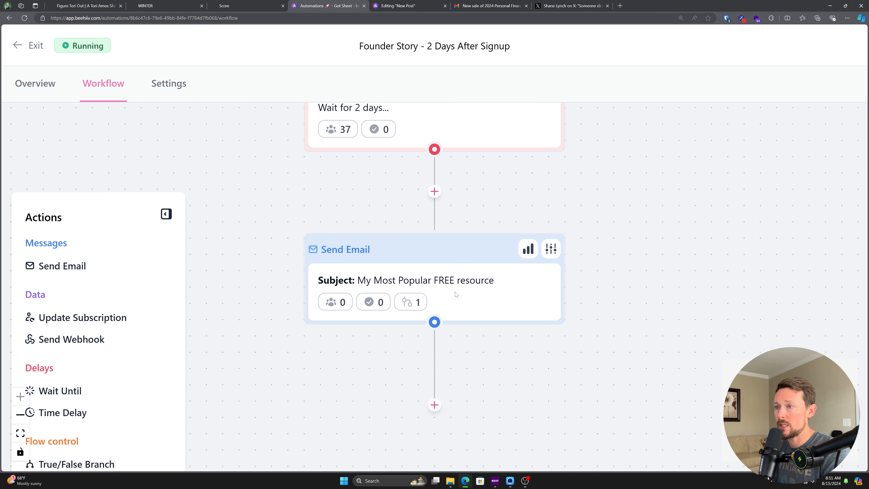
scroll(461, 210, "up", 1)
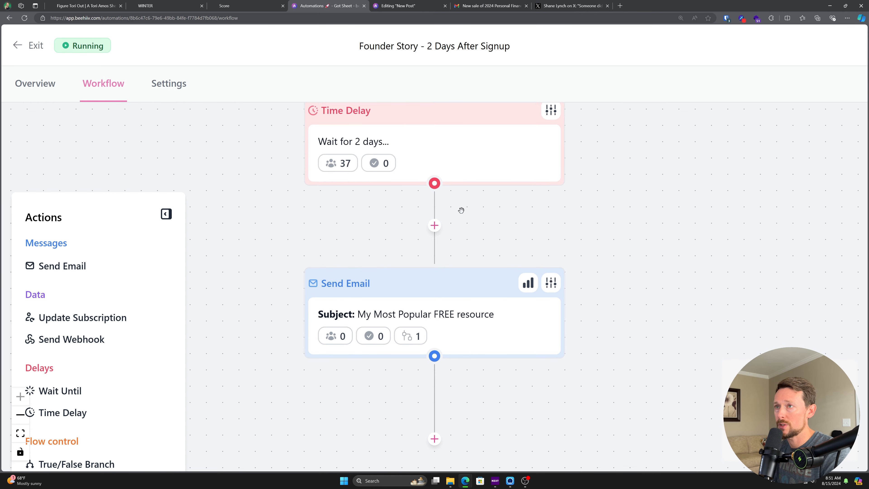
scroll(461, 210, "up", 1)
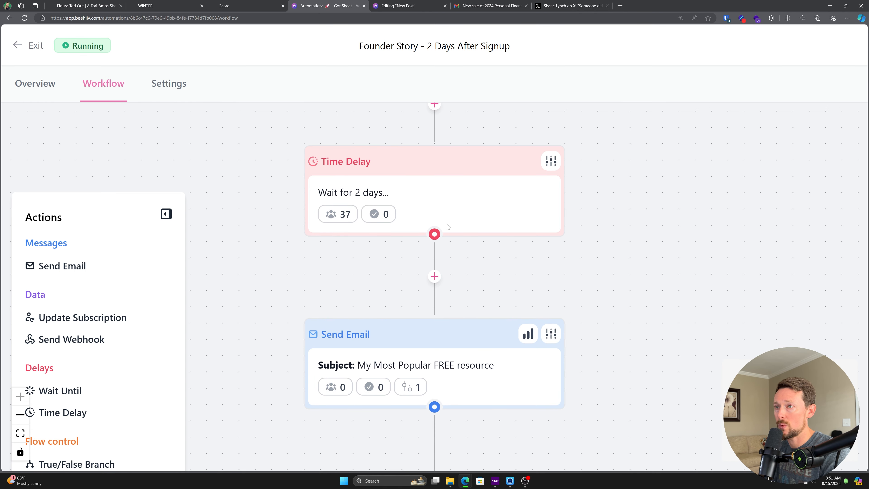
left_click(434, 276)
scroll(426, 239, "down", 2)
left_click(482, 280)
scroll(444, 436, "down", 2)
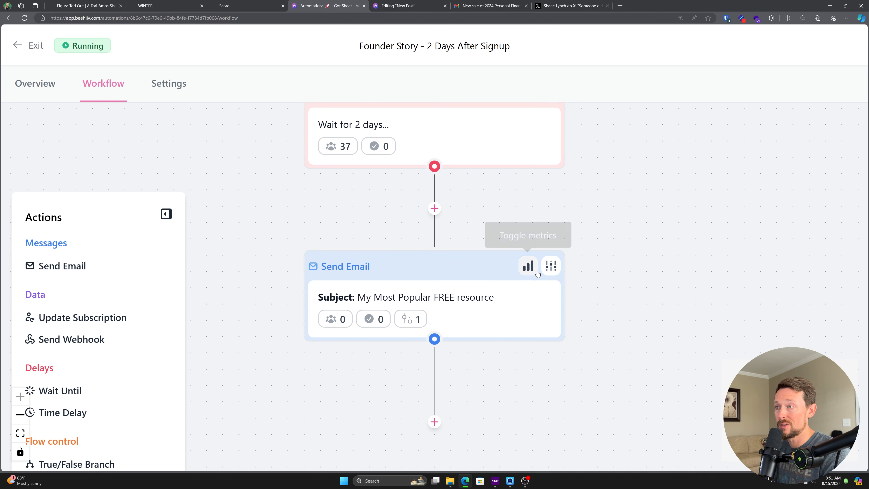
Open the "My Most Popular FREE resource" email template and place the "New Post" draft in its own window beside it.
left_click(551, 264)
left_click(315, 111)
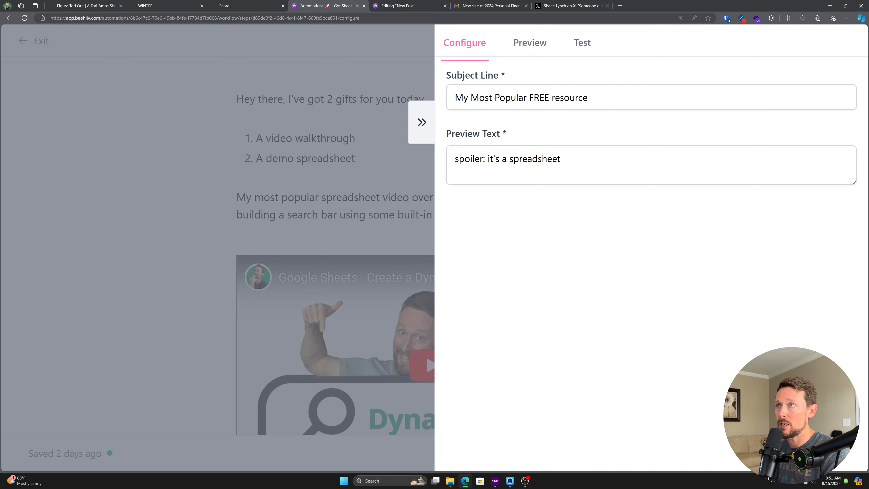
left_click_drag(387, 7, 355, 128)
key("super+Right")
left_click(354, 128)
key("super+Left")
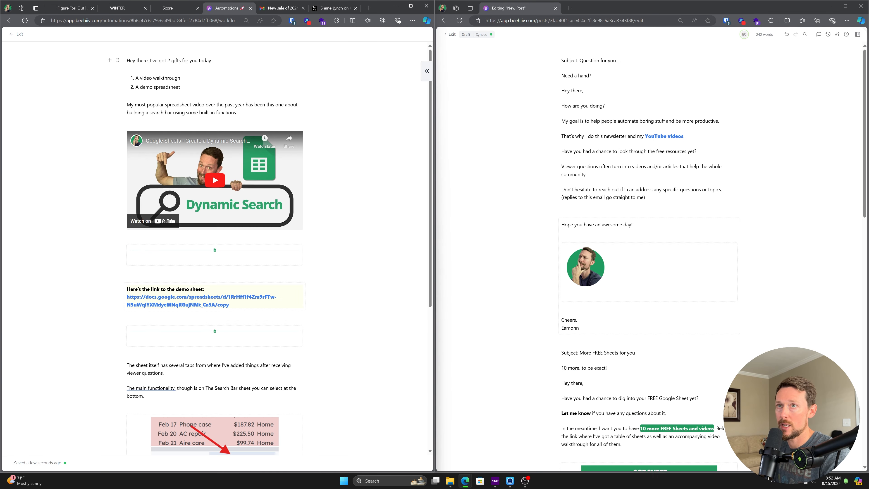
Copy the entire body of the "My Most Popular FREE resource" email to the beginning of the "New Post" draft.
key("ctrl+a")
key("ctrl+c")
scroll(588, 220, "down", 6)
scroll(589, 220, "down", 6)
scroll(589, 219, "up", 12)
left_click(561, 61)
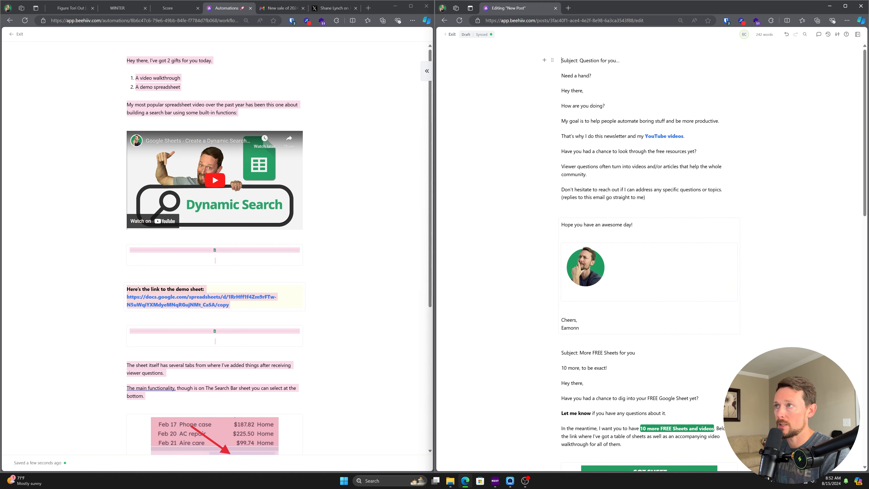
key("Return")
key("ctrl+v")
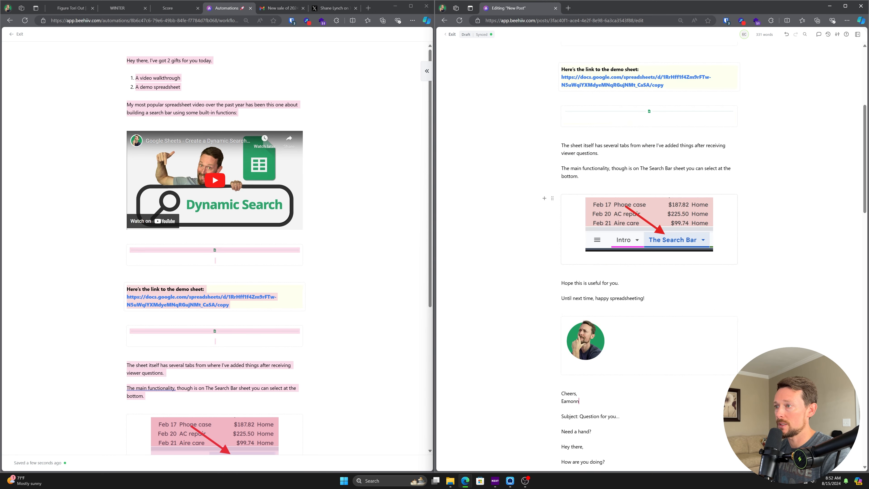
scroll(690, 253, "down", 15)
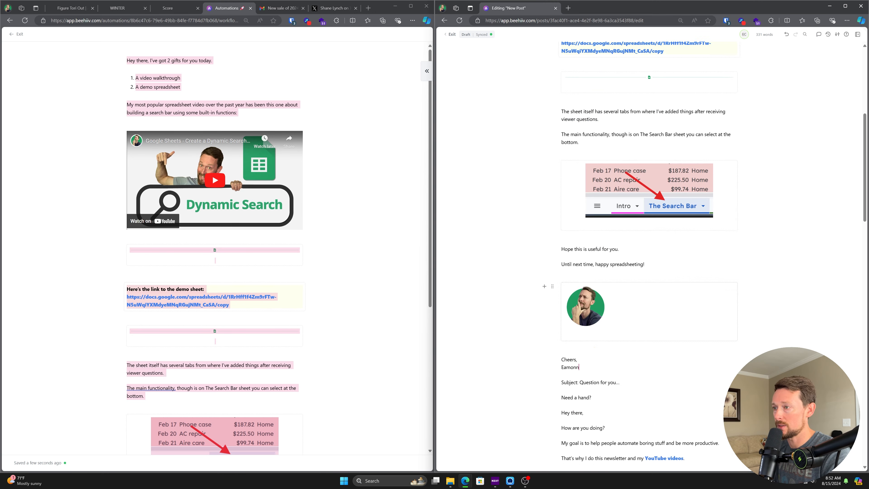
scroll(690, 253, "up", 15)
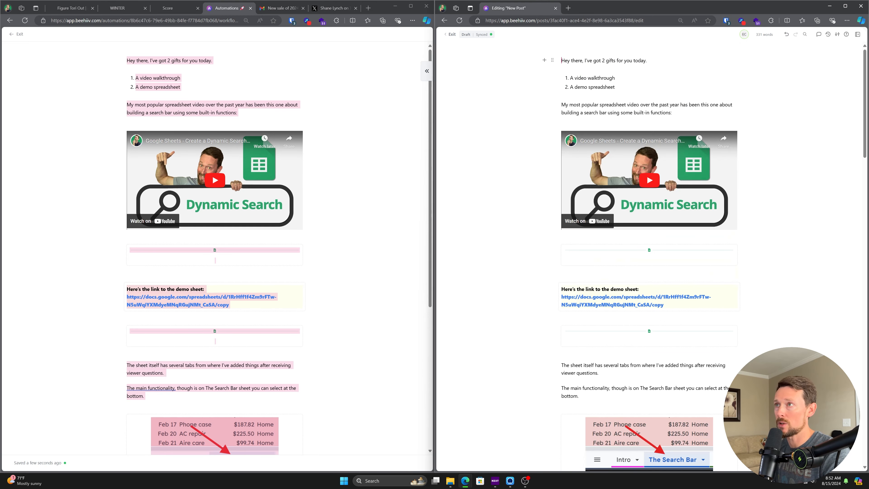
Record the email's subject "My Most Popular FREE resource" and preview text "spoiler: it's a spreadsheet" above the body in the "New Post" draft.
key("Return")
key("Up")
left_click(427, 70)
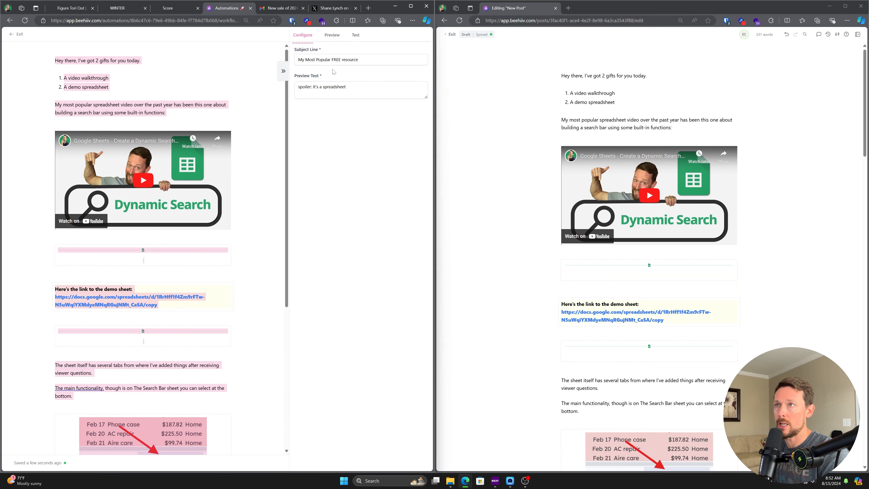
left_click(334, 60)
key("ctrl+a")
key("ctrl+c")
left_click(595, 61)
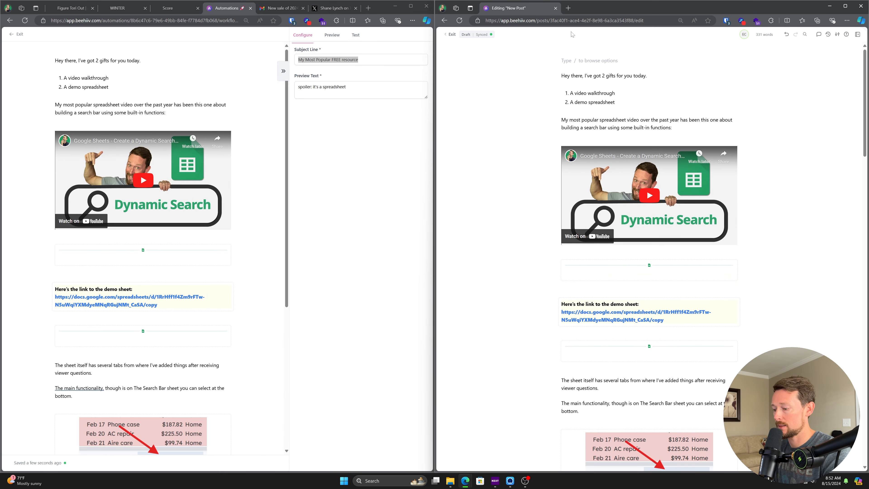
type("Subjec4t:")
key("ctrl+v")
key("Return")
type("spo")
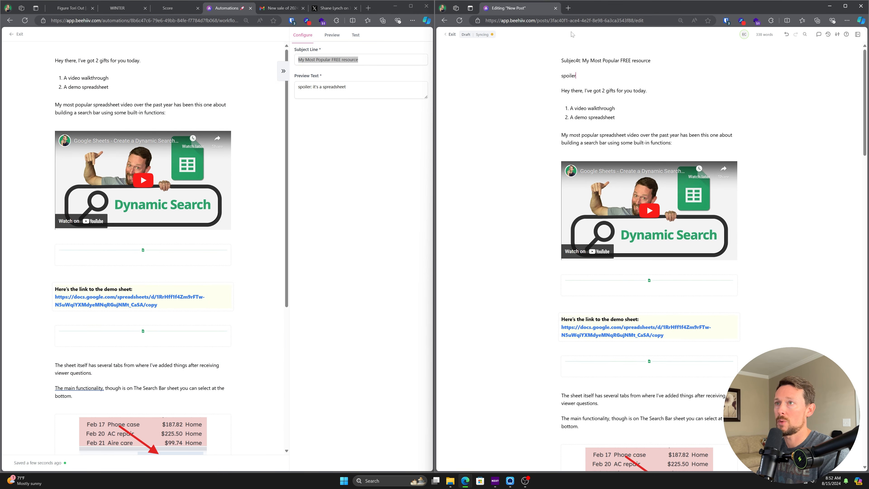
type("iler: it's a spreadsheet")
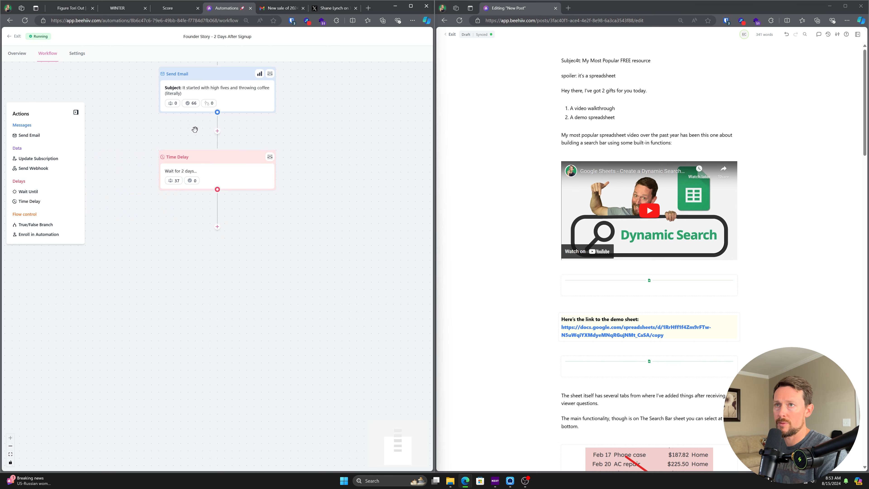
Add a True/False Branch after the final 2-day delay of the Founder Story workflow.
scroll(205, 102, "up", 3)
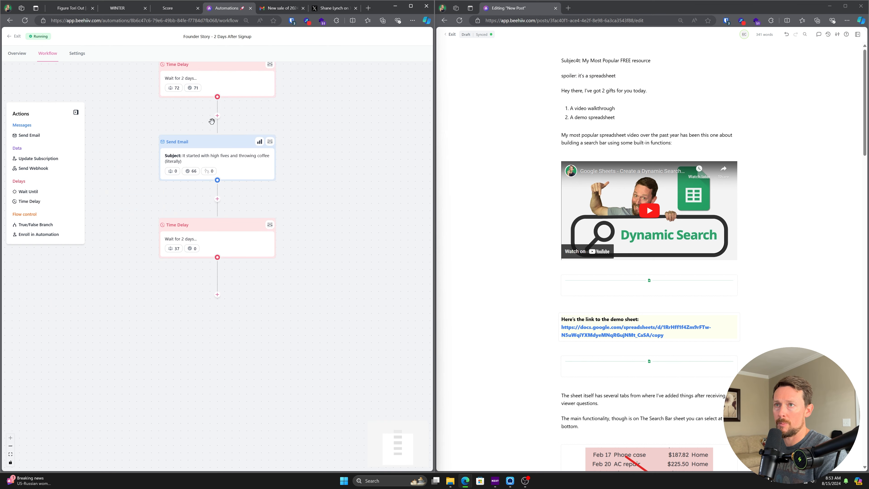
left_click(217, 294)
scroll(212, 268, "down", 3)
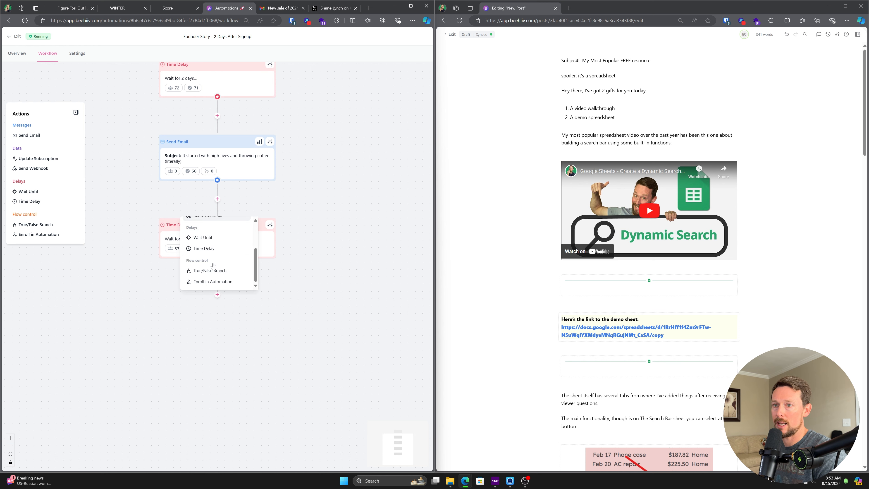
left_click(212, 269)
scroll(199, 257, "down", 3)
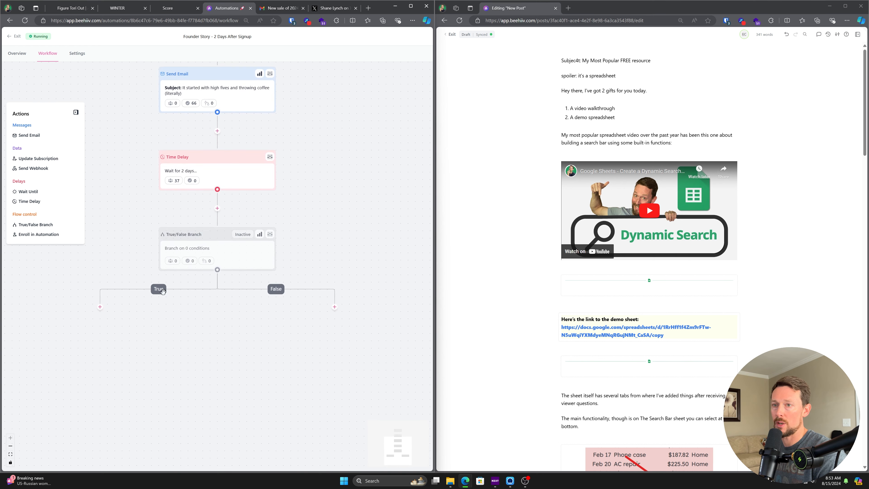
Give the True/False Branch a condition that the subscriber's Embed Source was a specific signup form embed.
left_click(270, 234)
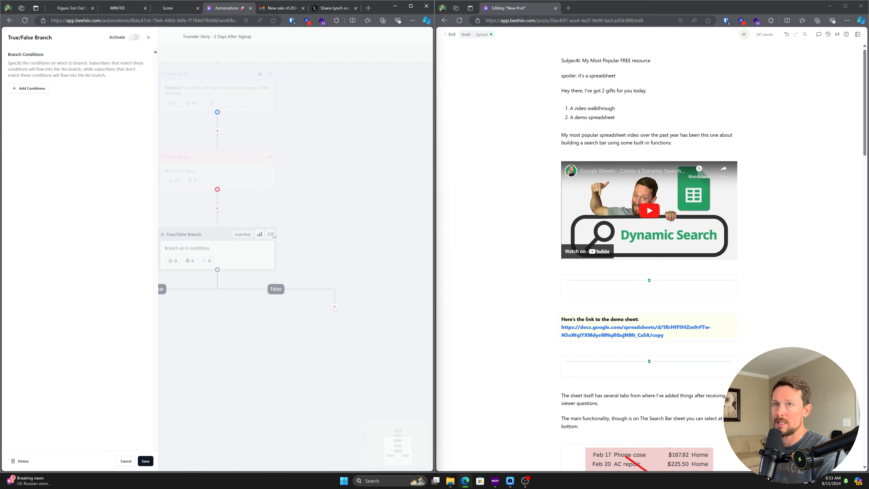
left_click(35, 89)
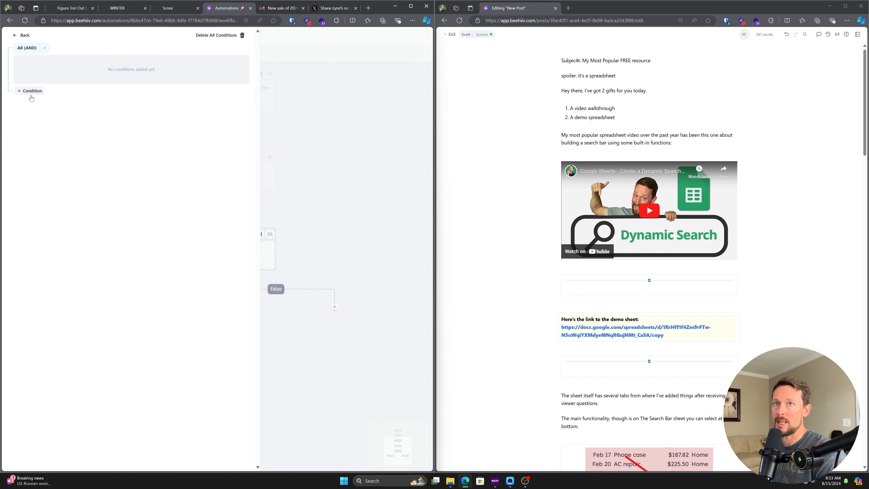
left_click(33, 91)
left_click(36, 71)
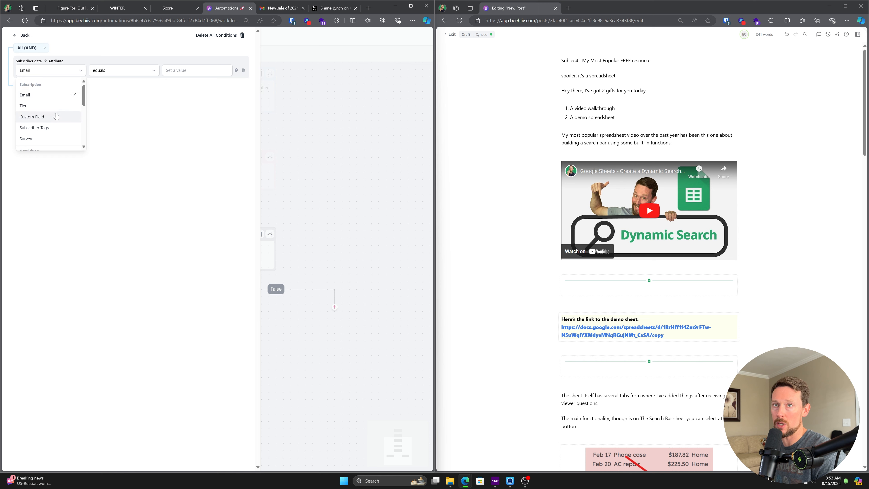
scroll(57, 116, "down", 3)
left_click(52, 98)
left_click(126, 72)
left_click(123, 85)
left_click(225, 71)
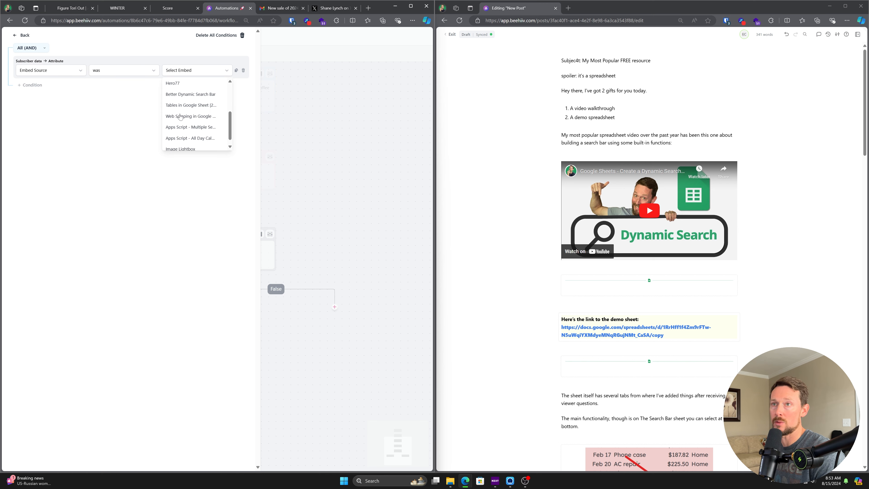
left_click(195, 95)
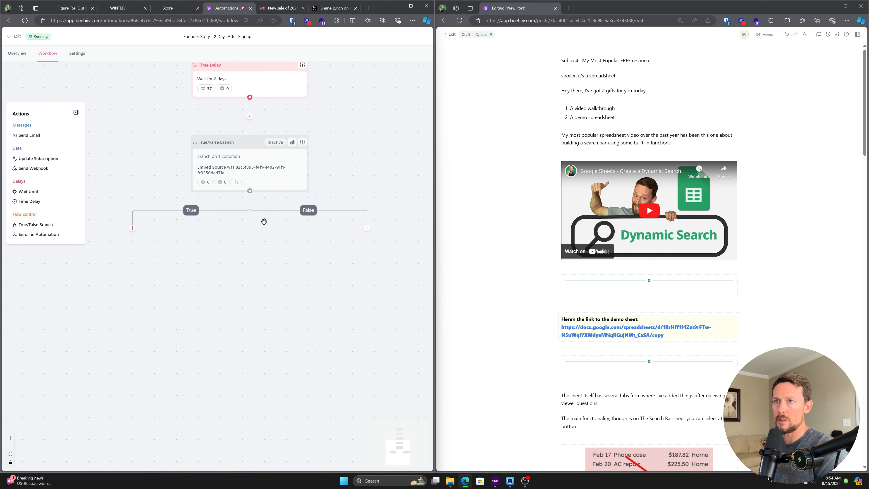
scroll(264, 219, "up", 2)
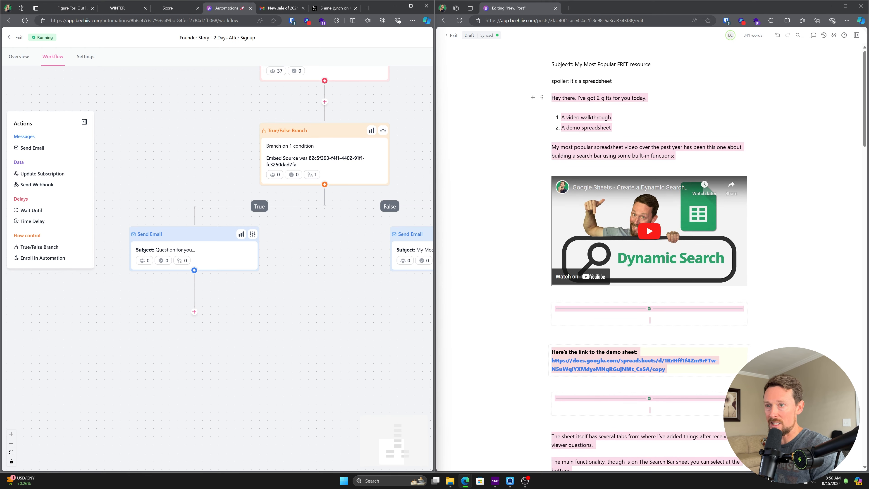
Replace the body of the True-branch "Question for you..." email with the body copied from the "New Post" draft.
left_click(611, 64)
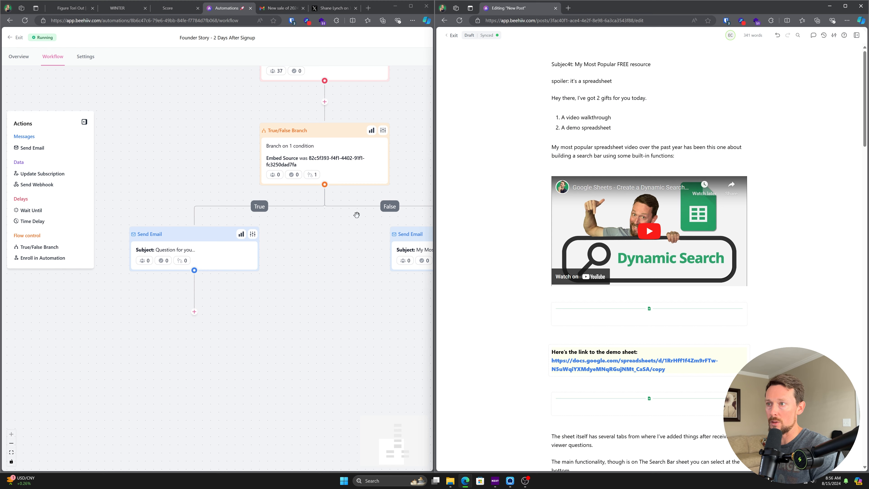
left_click(252, 233)
key("ctrl+v")
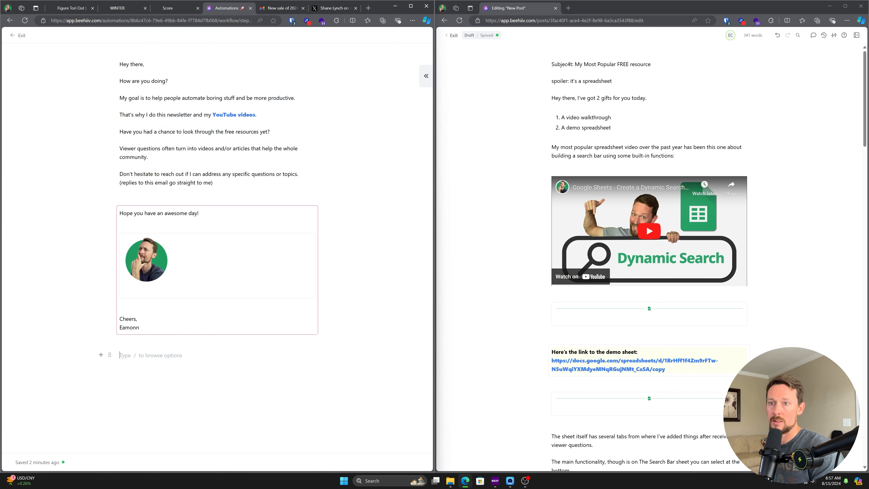
Reword the end of the email's intro sentence to "adding Google Calendar events from a Google Sheet".
left_click_drag(265, 123, 143, 122)
type("adding Go")
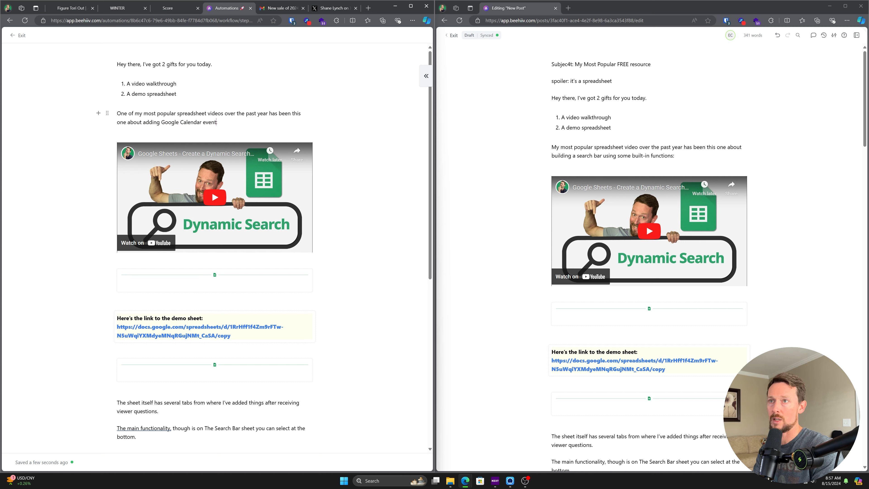
type("ogle Calendar events from a Google Sheet")
Check the document name on the Google Sheets copy page for the calendar demo sheet and close that page.
left_click(249, 324)
left_click(249, 323)
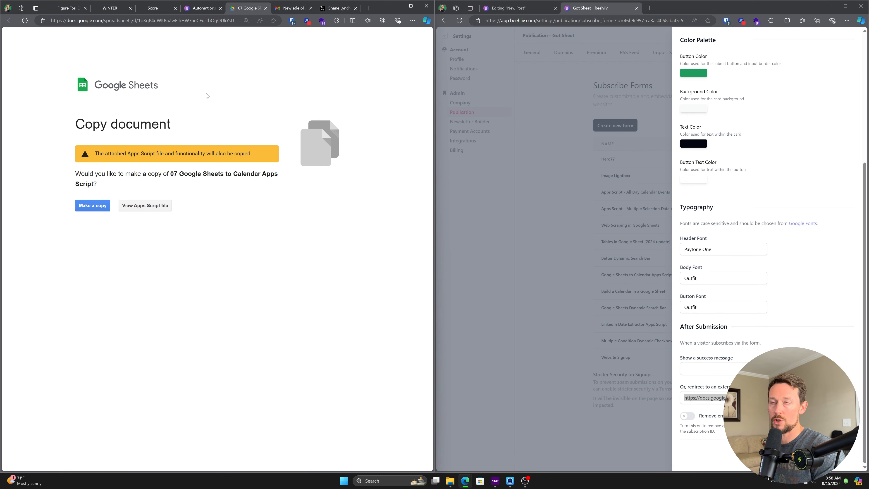
left_click_drag(170, 173, 279, 185)
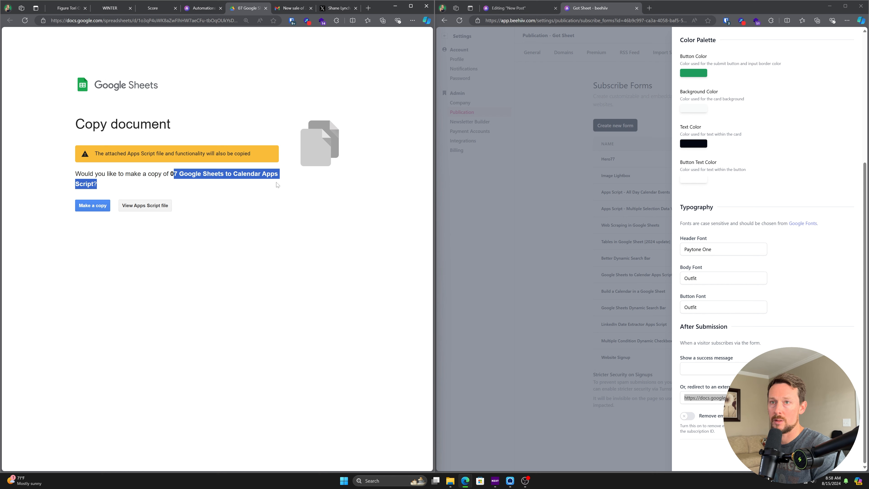
key("ctrl+w")
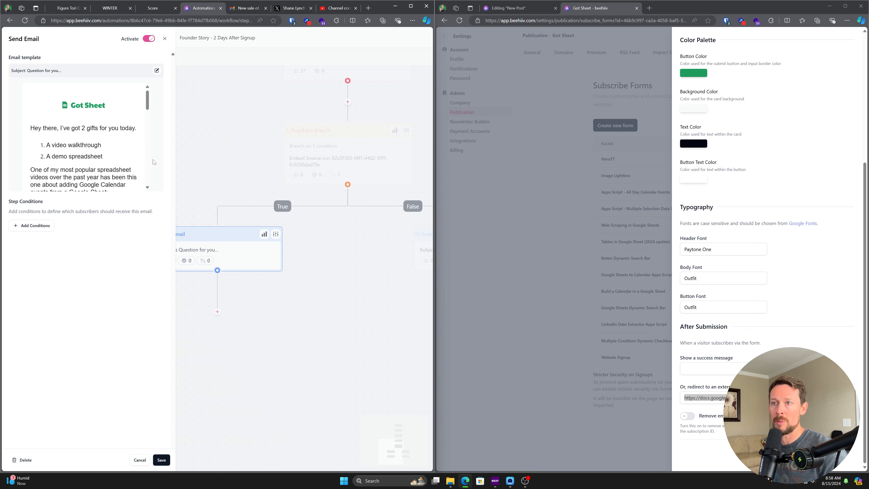
Update the True-branch email with the subject "I've got a FREE gift for you..." and save the step.
left_click(161, 459)
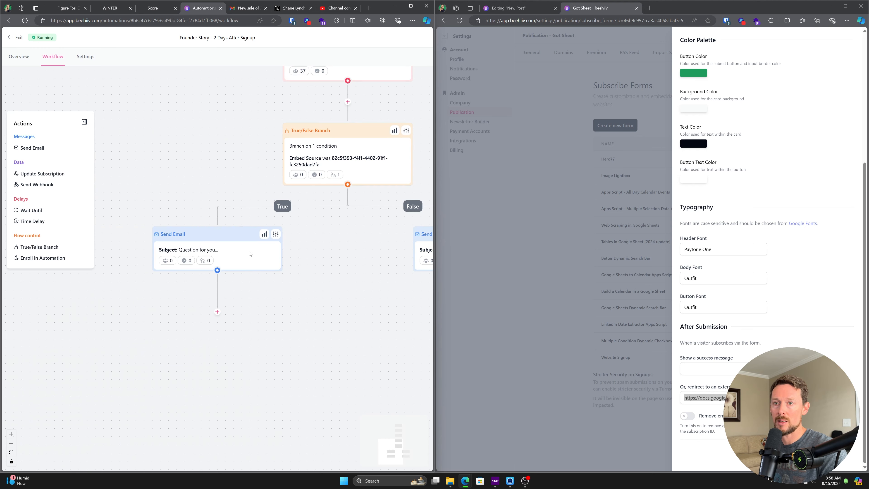
left_click(264, 233)
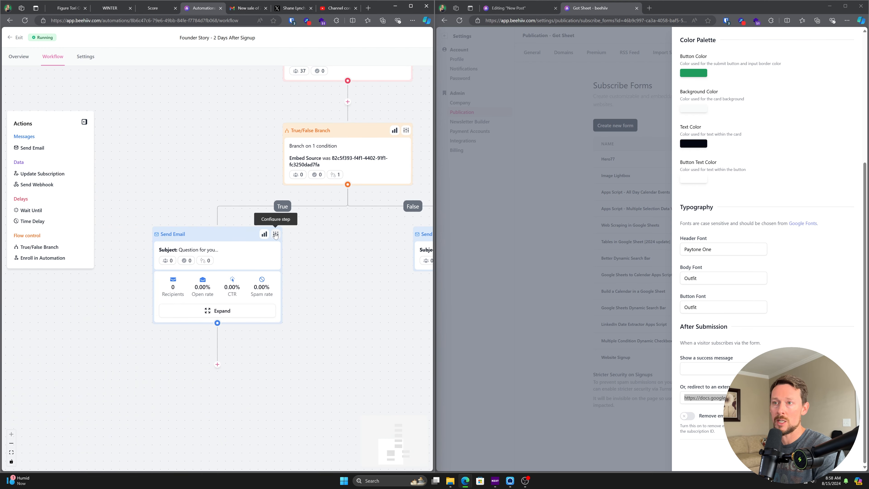
left_click(276, 233)
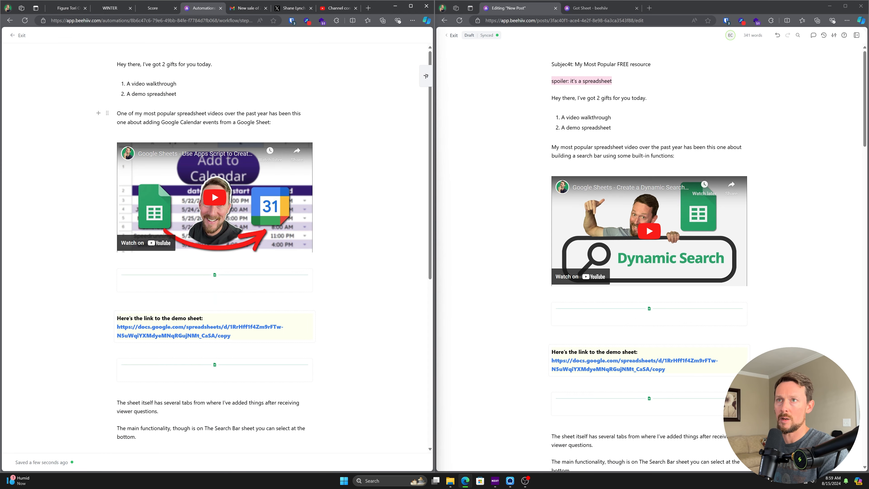
left_click(14, 36)
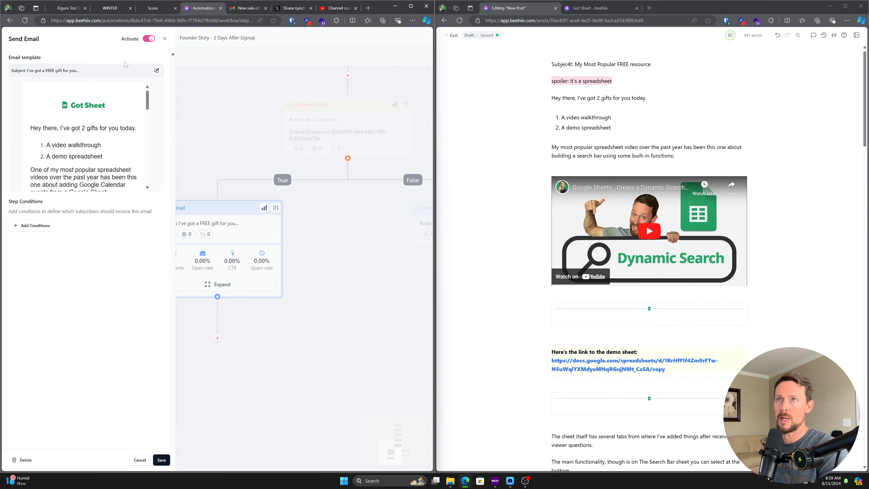
left_click(161, 460)
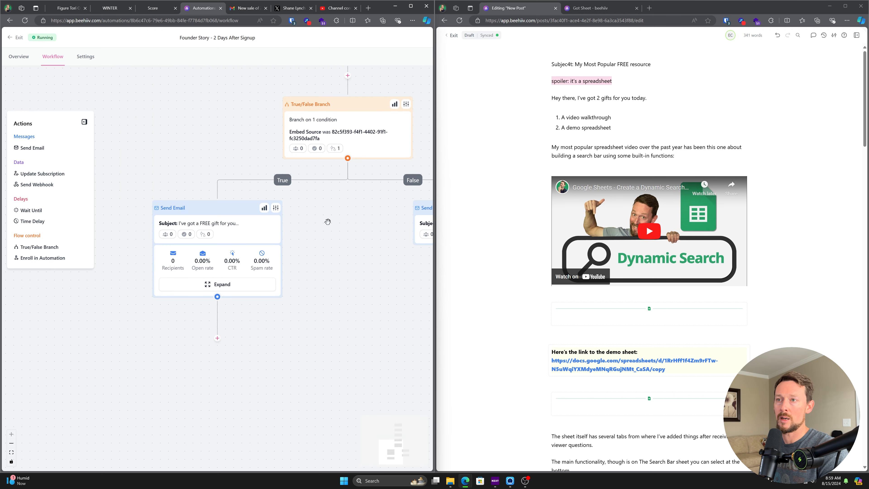
Add a Time Delay after the email on the False branch and another after the email on the True branch.
scroll(328, 222, "right", 5)
scroll(328, 222, "down", 3)
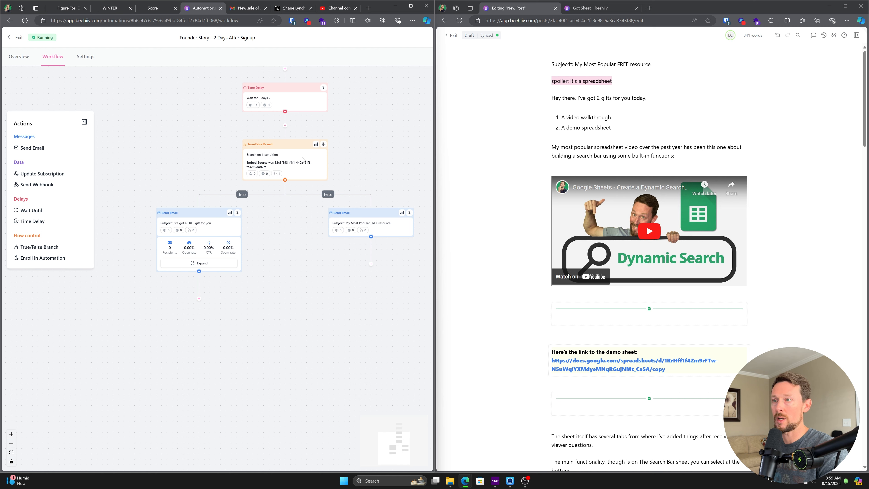
left_click(371, 264)
scroll(382, 212, "down", 2)
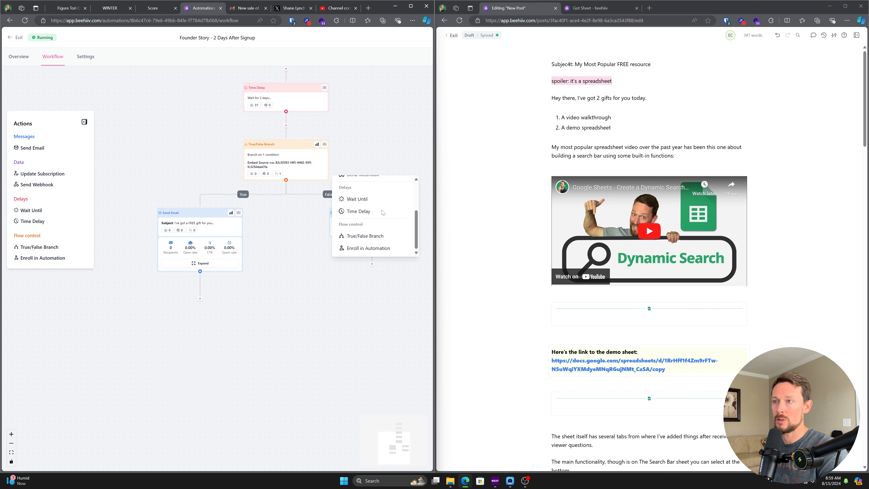
left_click_drag(38, 221, 355, 269)
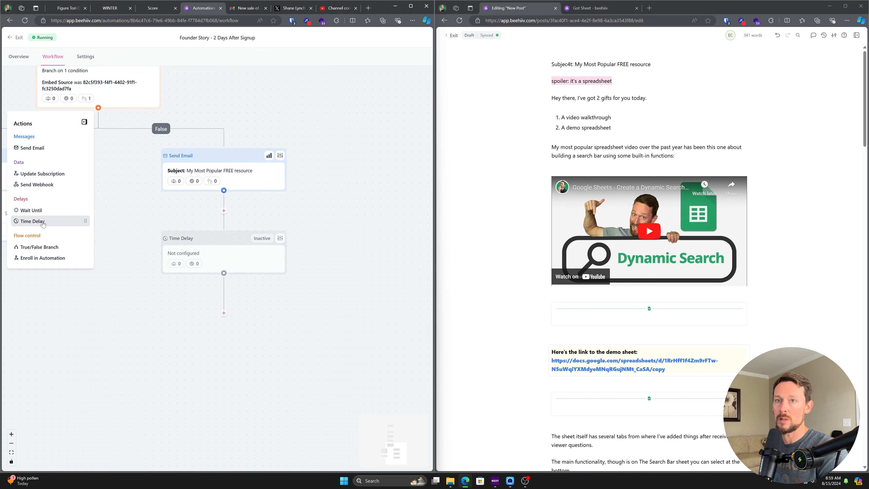
scroll(212, 247, "left", 5)
left_click_drag(45, 223, 165, 292)
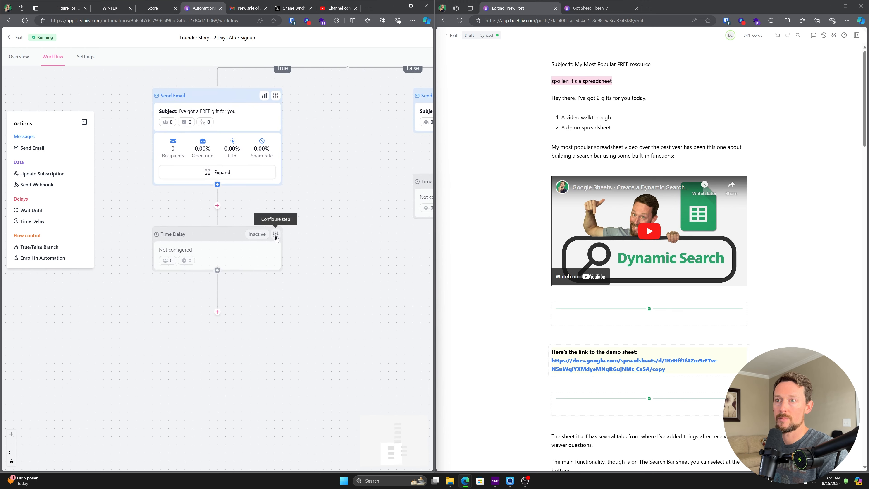
Set the True-branch time delay to 3 days, activate it and save the step.
left_click(275, 235)
left_click_drag(12, 70, 57, 72)
type("2")
key("Tab")
key("shift+Tab")
type("3")
key("Tab")
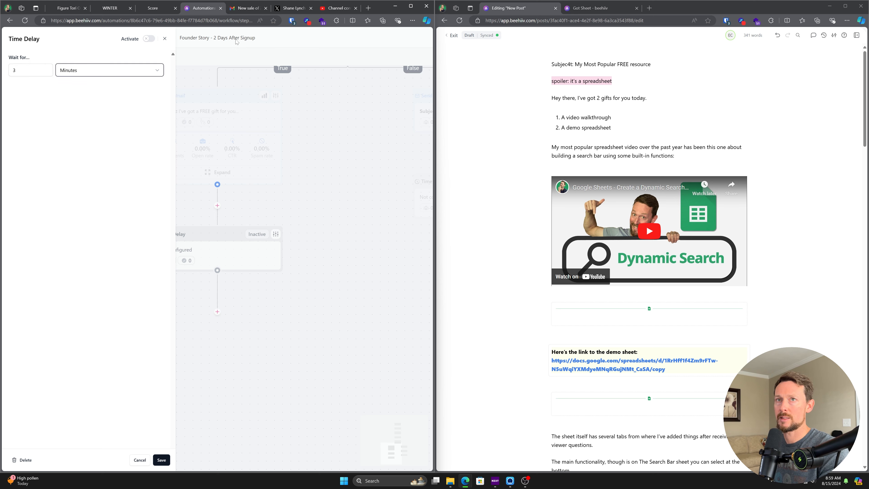
key("d")
left_click(148, 38)
left_click(283, 277)
left_click(161, 460)
Set the time delay after the False-branch "My Most Popular FREE resource" email to 3 days, activate it and save.
left_click_drag(328, 253, 231, 246)
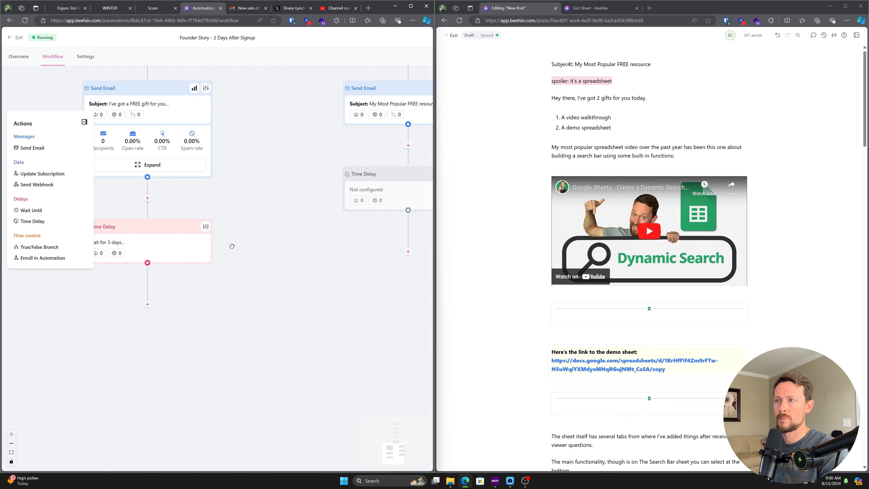
left_click(268, 197)
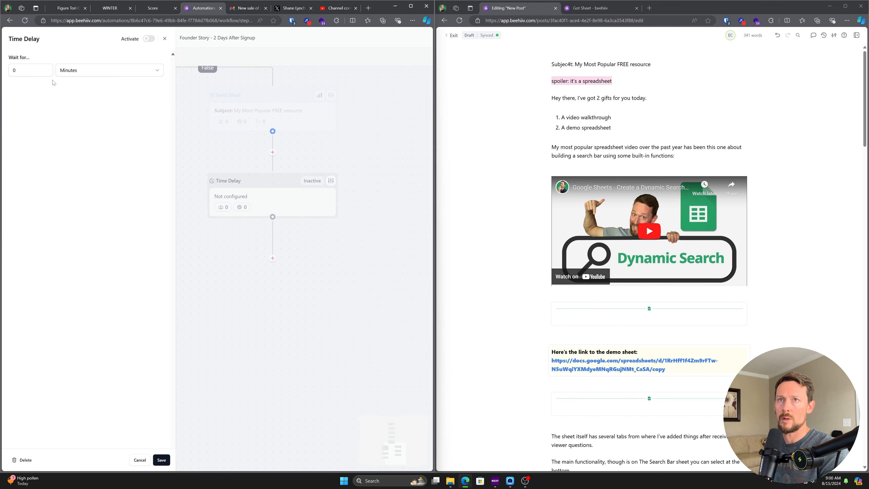
left_click(33, 70)
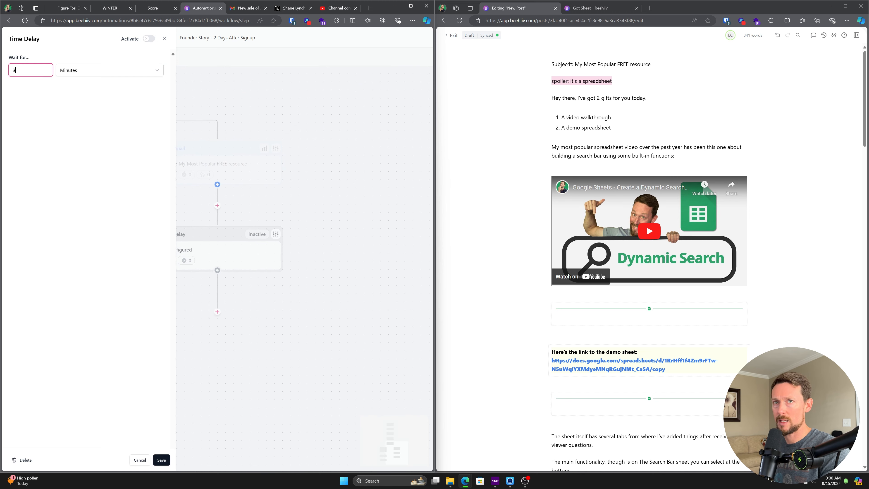
key("Tab")
left_click(84, 75)
left_click(95, 118)
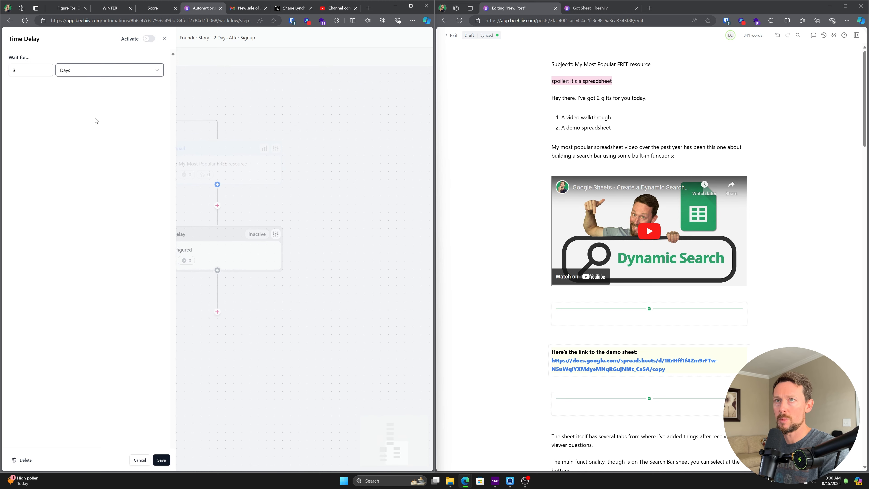
left_click(149, 40)
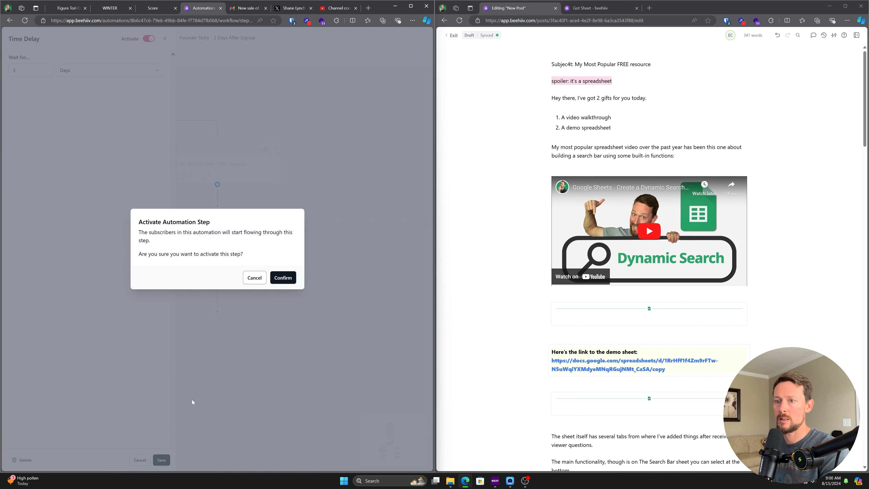
left_click(282, 278)
left_click(160, 462)
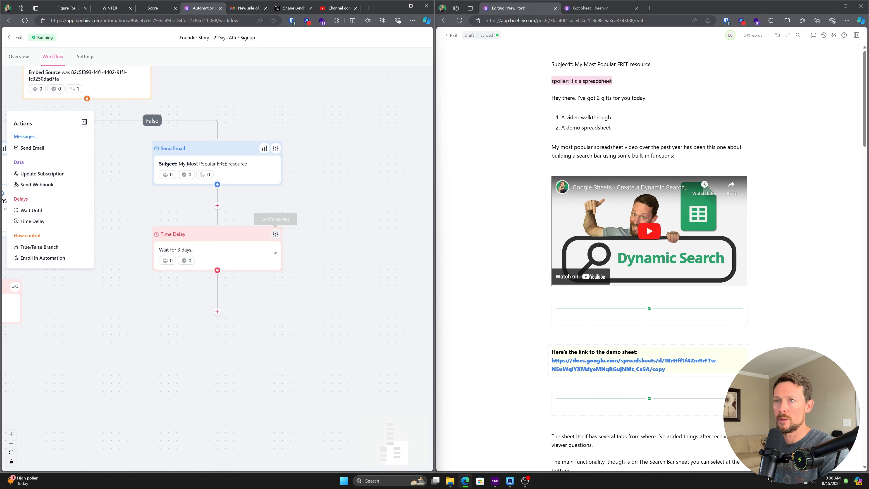
Add a Send Email step after the True branch's 3-day delay and start a new email for it.
left_click_drag(326, 359, 313, 311)
scroll(324, 272, "down", 1)
left_click_drag(283, 182, 257, 164)
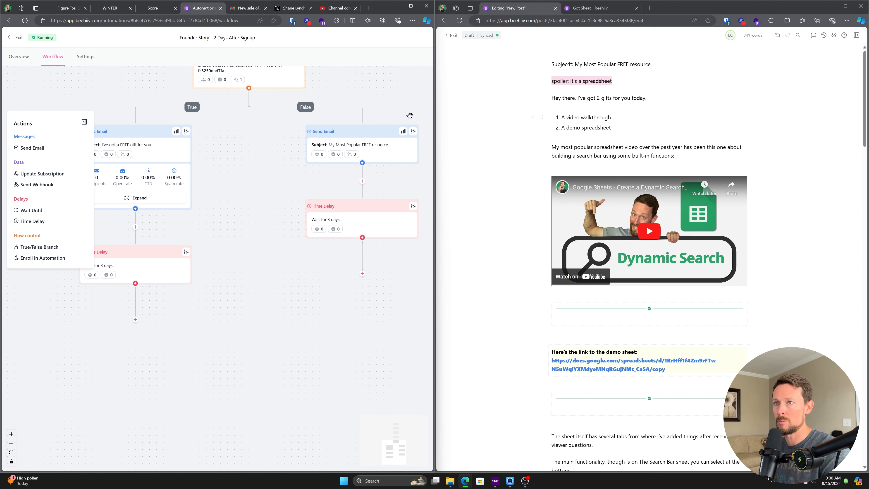
left_click(135, 318)
left_click(121, 252)
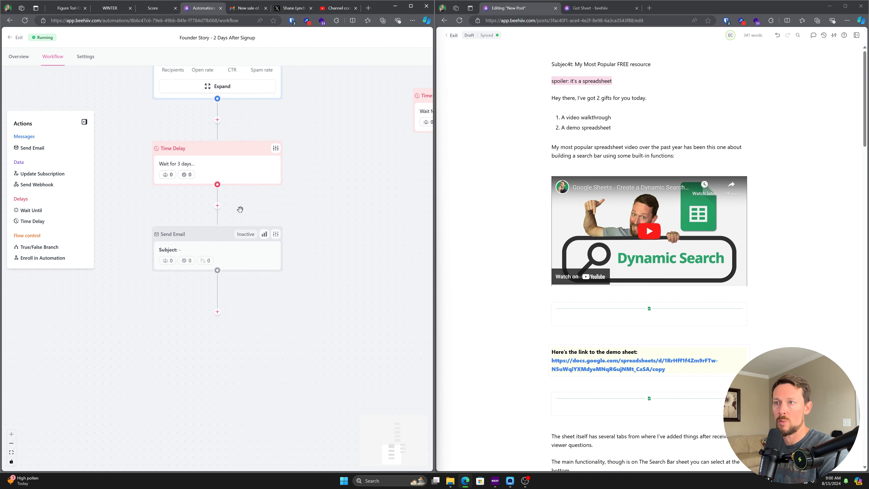
left_click(276, 233)
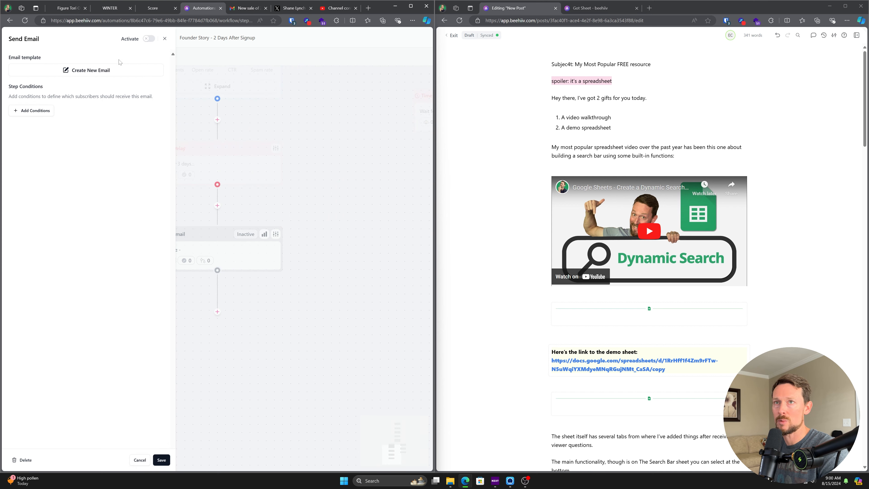
left_click(94, 71)
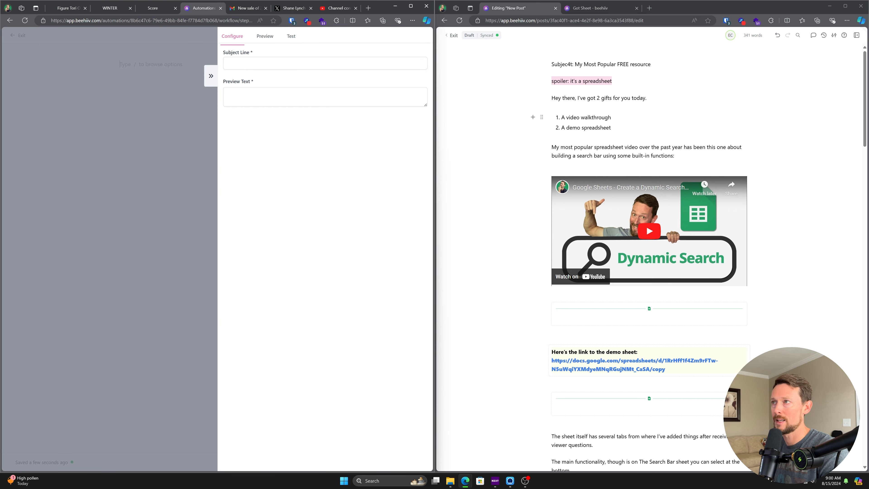
Fill in the new email's subject line "Question for you..." and preview text "Need a hand?" from the draft post.
scroll(649, 256, "down", 10)
scroll(589, 210, "down", 6)
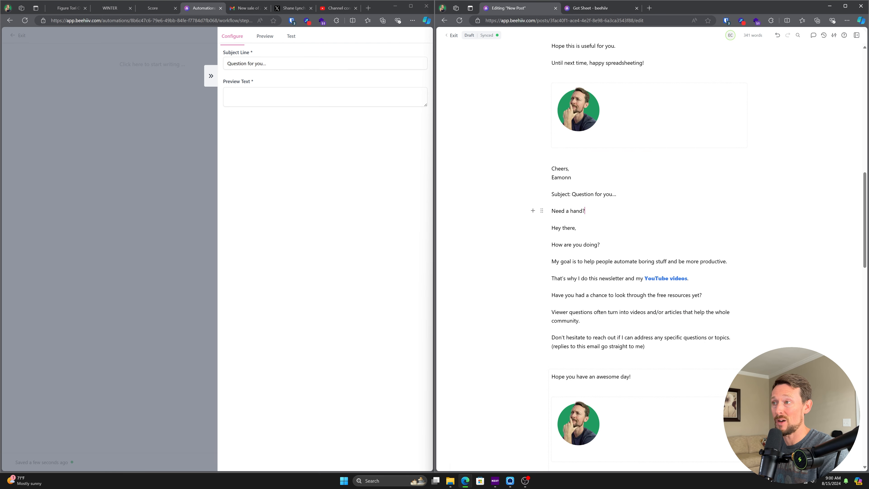
left_click_drag(585, 211, 551, 211)
key("ctrl+c")
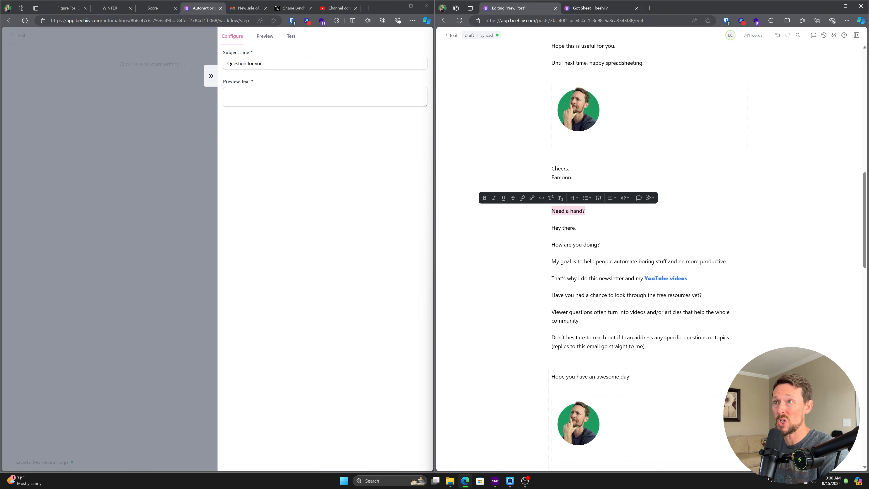
left_click(324, 97)
key("ctrl+v")
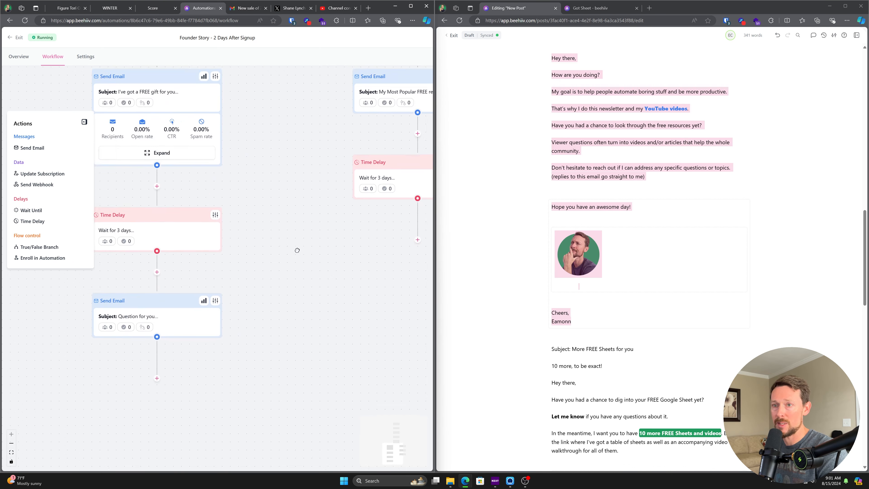
left_click_drag(297, 251, 350, 275)
left_click(667, 260)
left_click_drag(331, 237, 231, 221)
left_click_drag(280, 250, 347, 206)
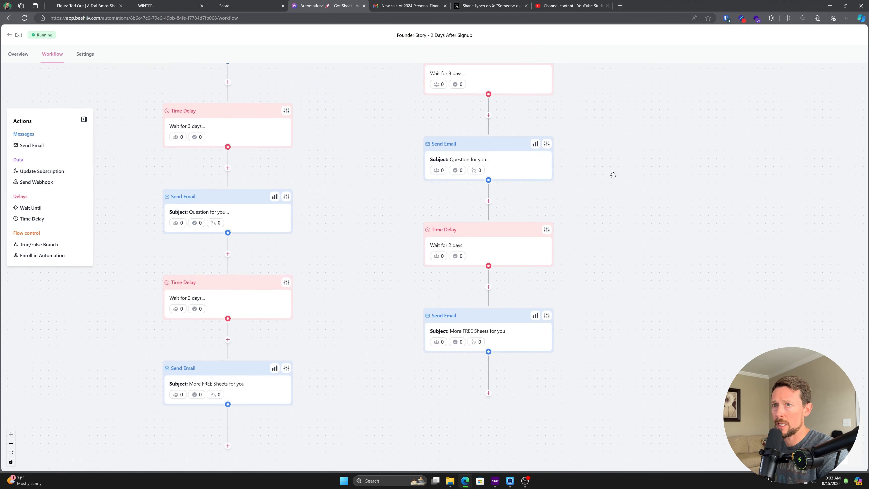
Review the order of emails and delays before the True/False branch and along both of its paths.
scroll(691, 316, "up", 10)
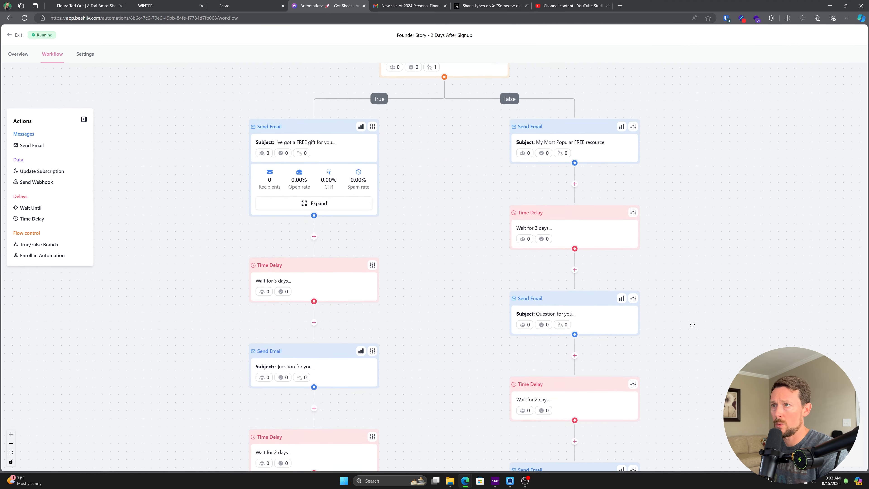
scroll(704, 253, "up", 6)
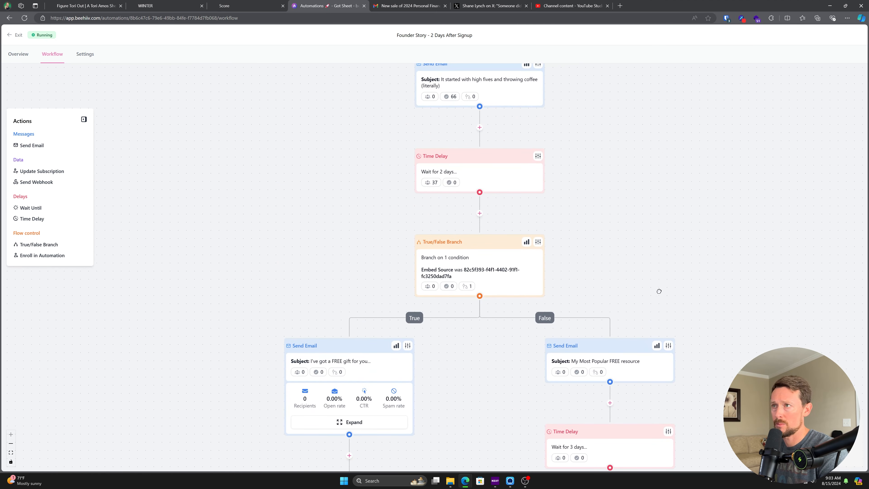
scroll(649, 272, "up", 3)
scroll(658, 267, "down", 8)
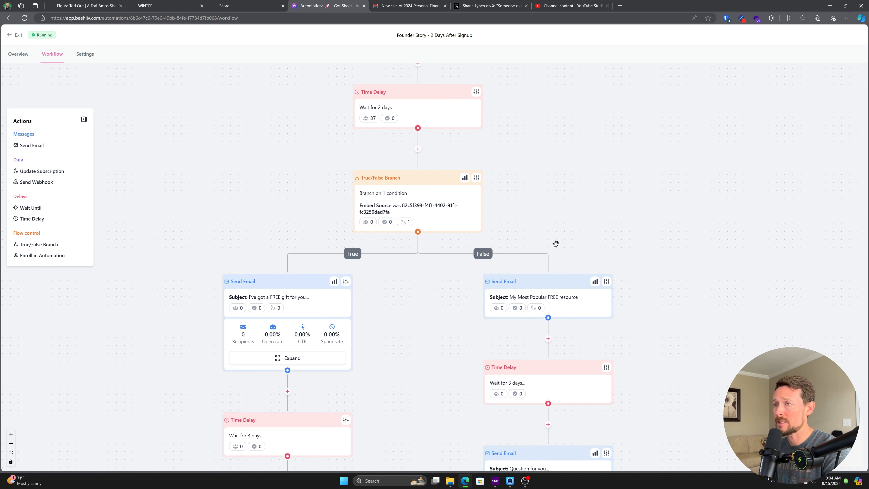
scroll(667, 146, "down", 6)
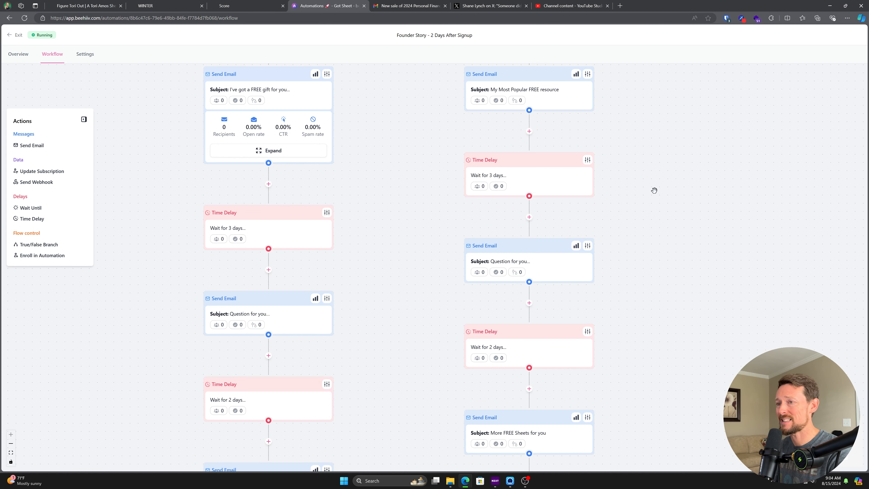
scroll(622, 178, "down", 5)
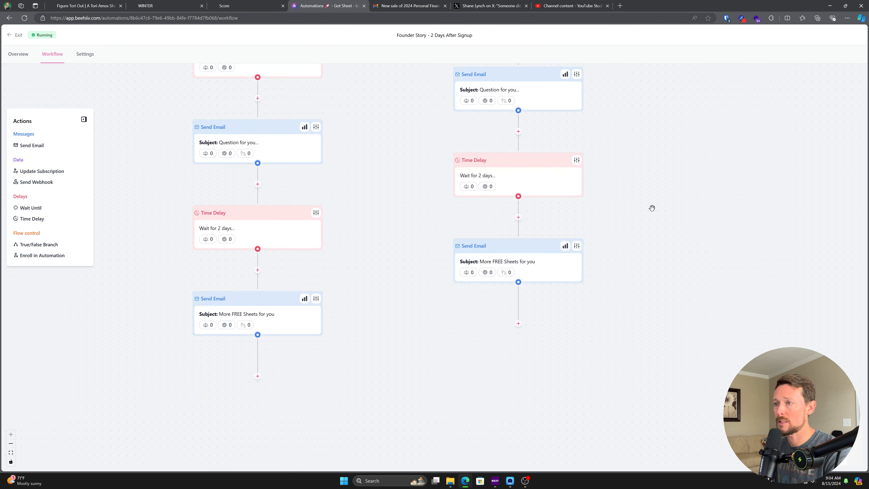
scroll(712, 230, "up", 6)
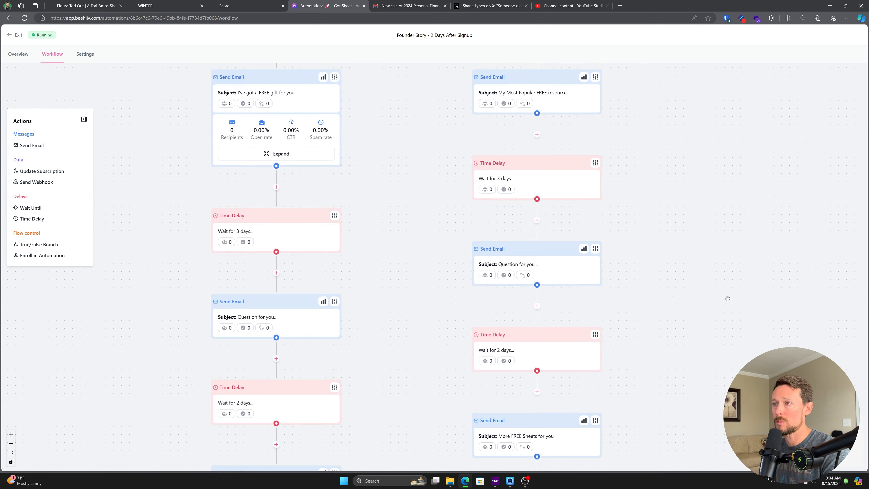
left_click_drag(725, 251, 738, 359)
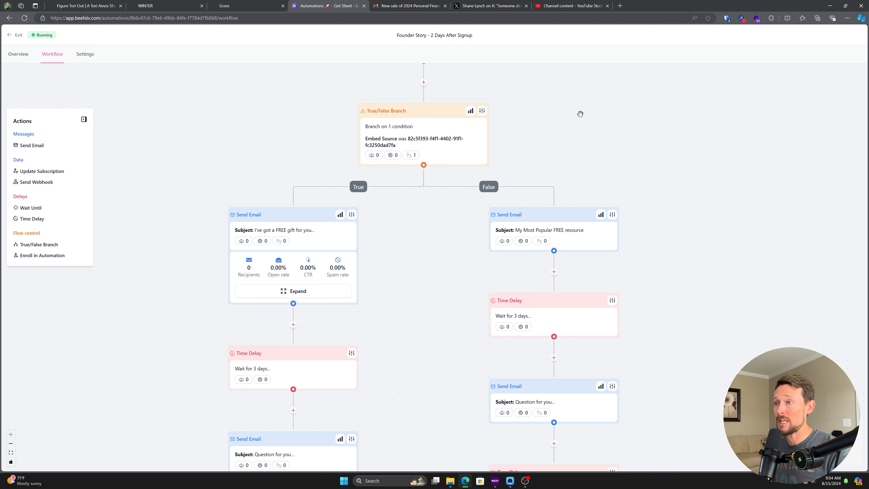
scroll(718, 154, "up", 10)
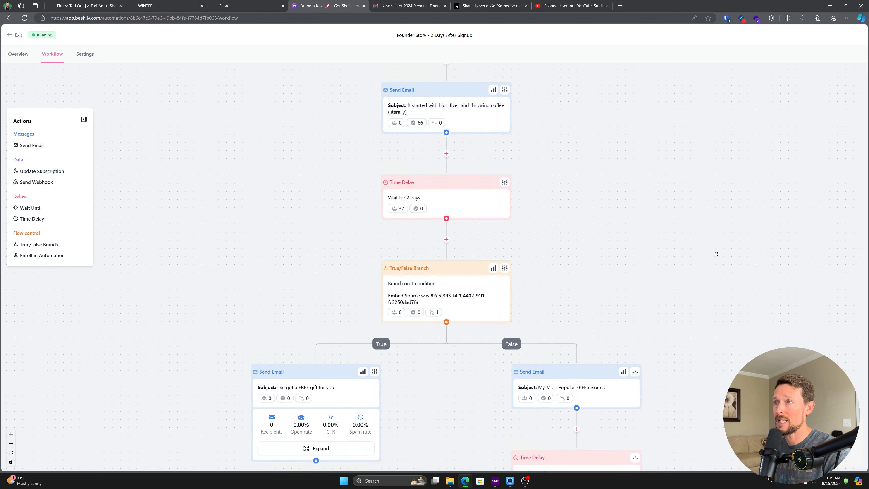
left_click_drag(707, 136, 706, 204)
left_click_drag(721, 307, 703, 160)
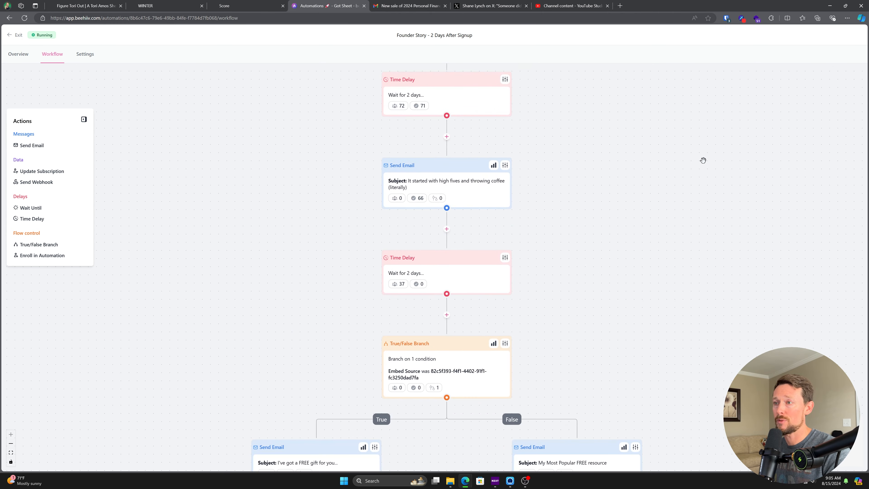